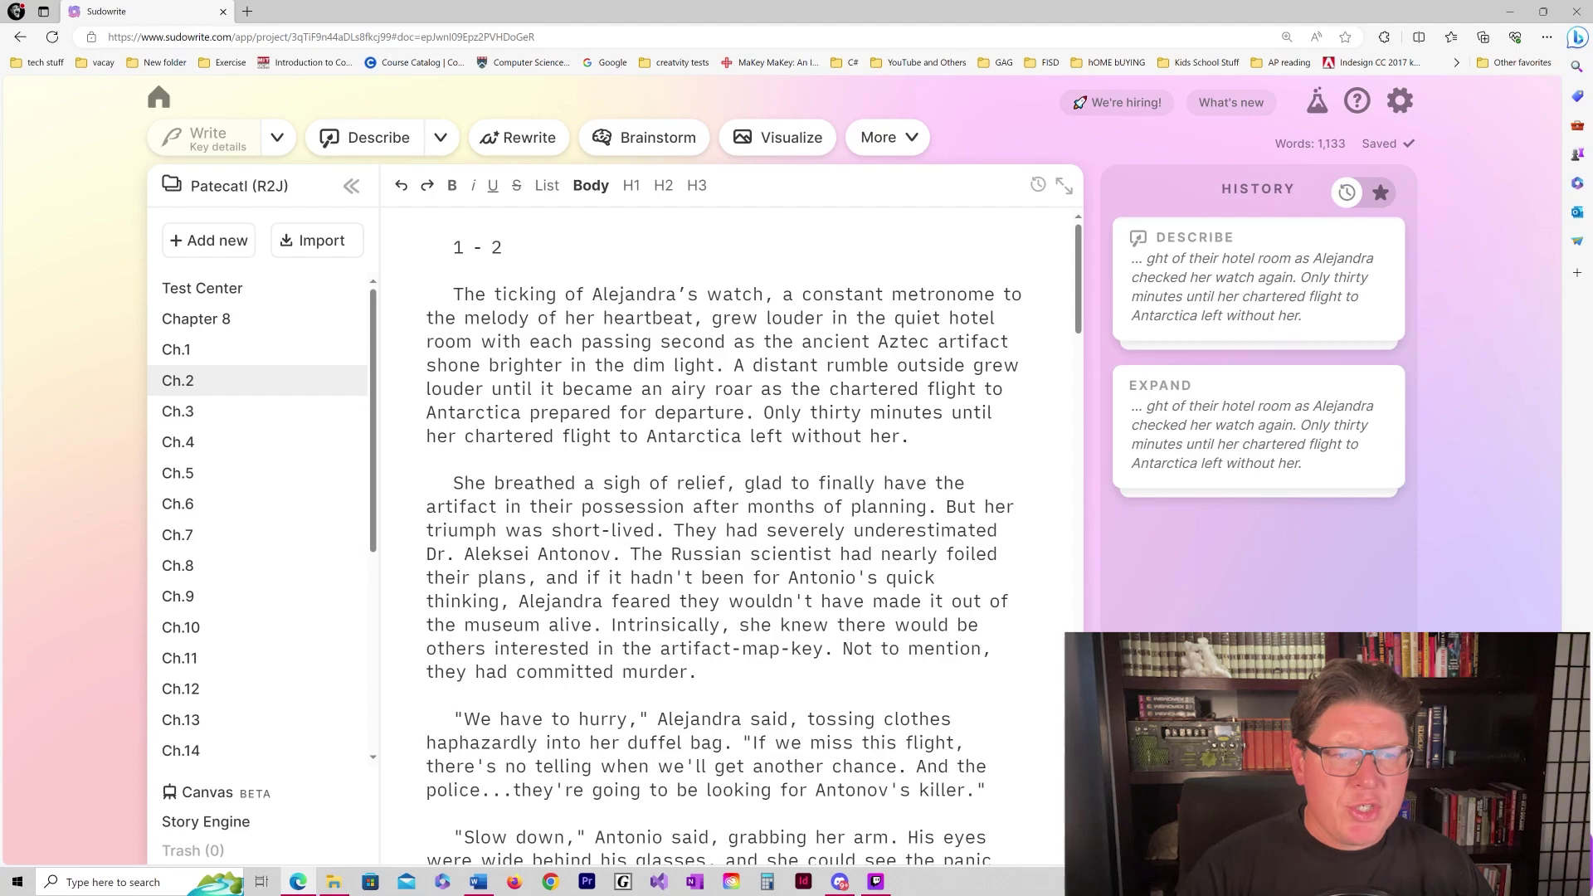
scroll(348, 381, "down", 5)
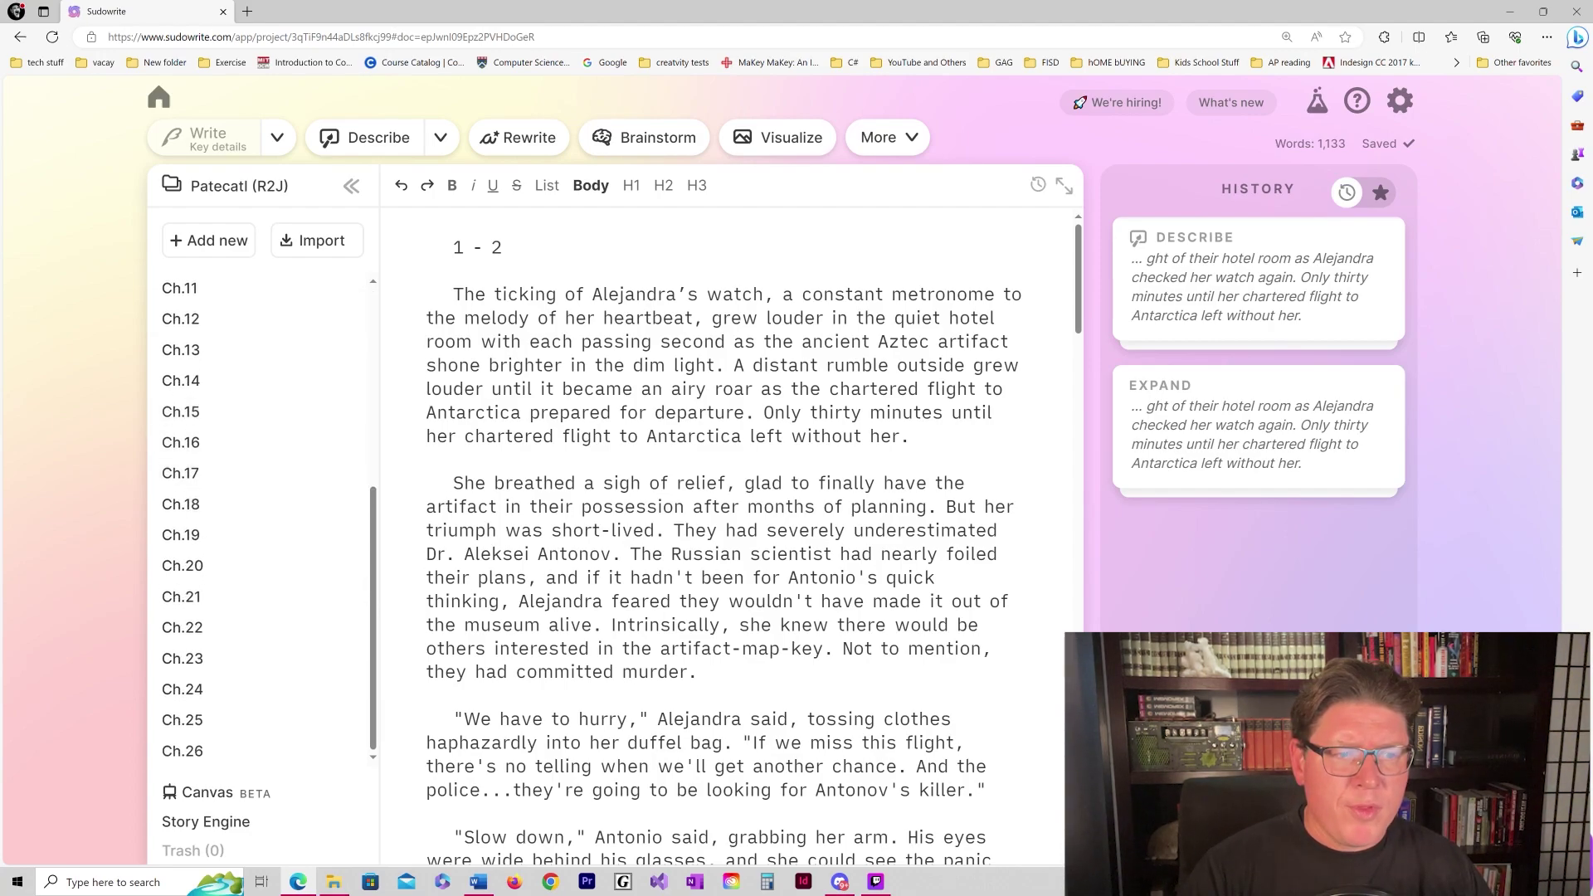
scroll(348, 551, "up", 4)
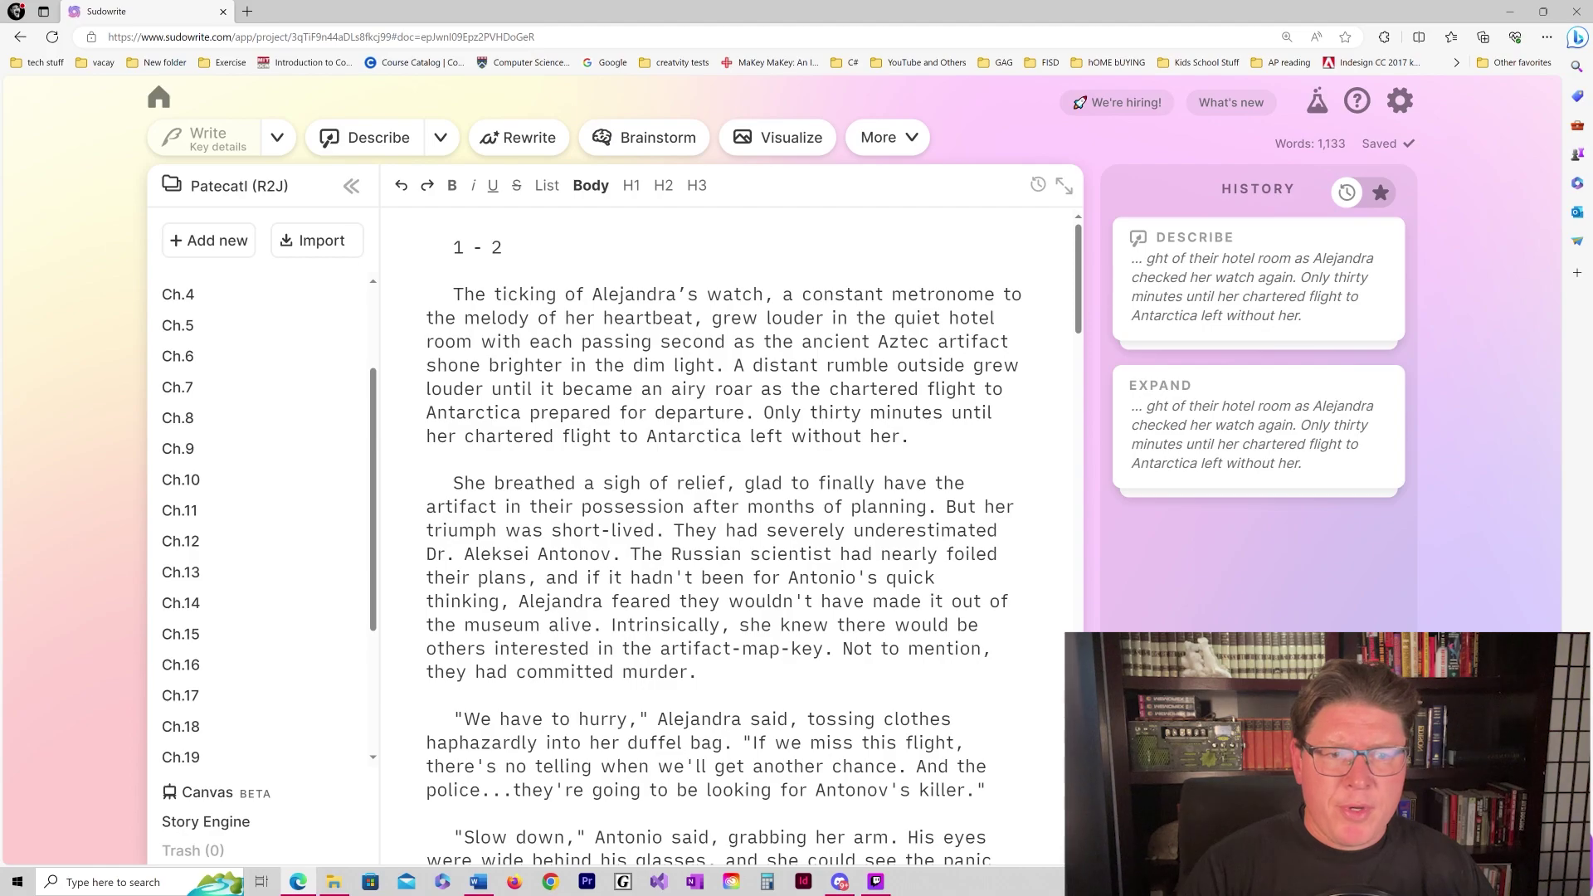
scroll(257, 306, "up", 2)
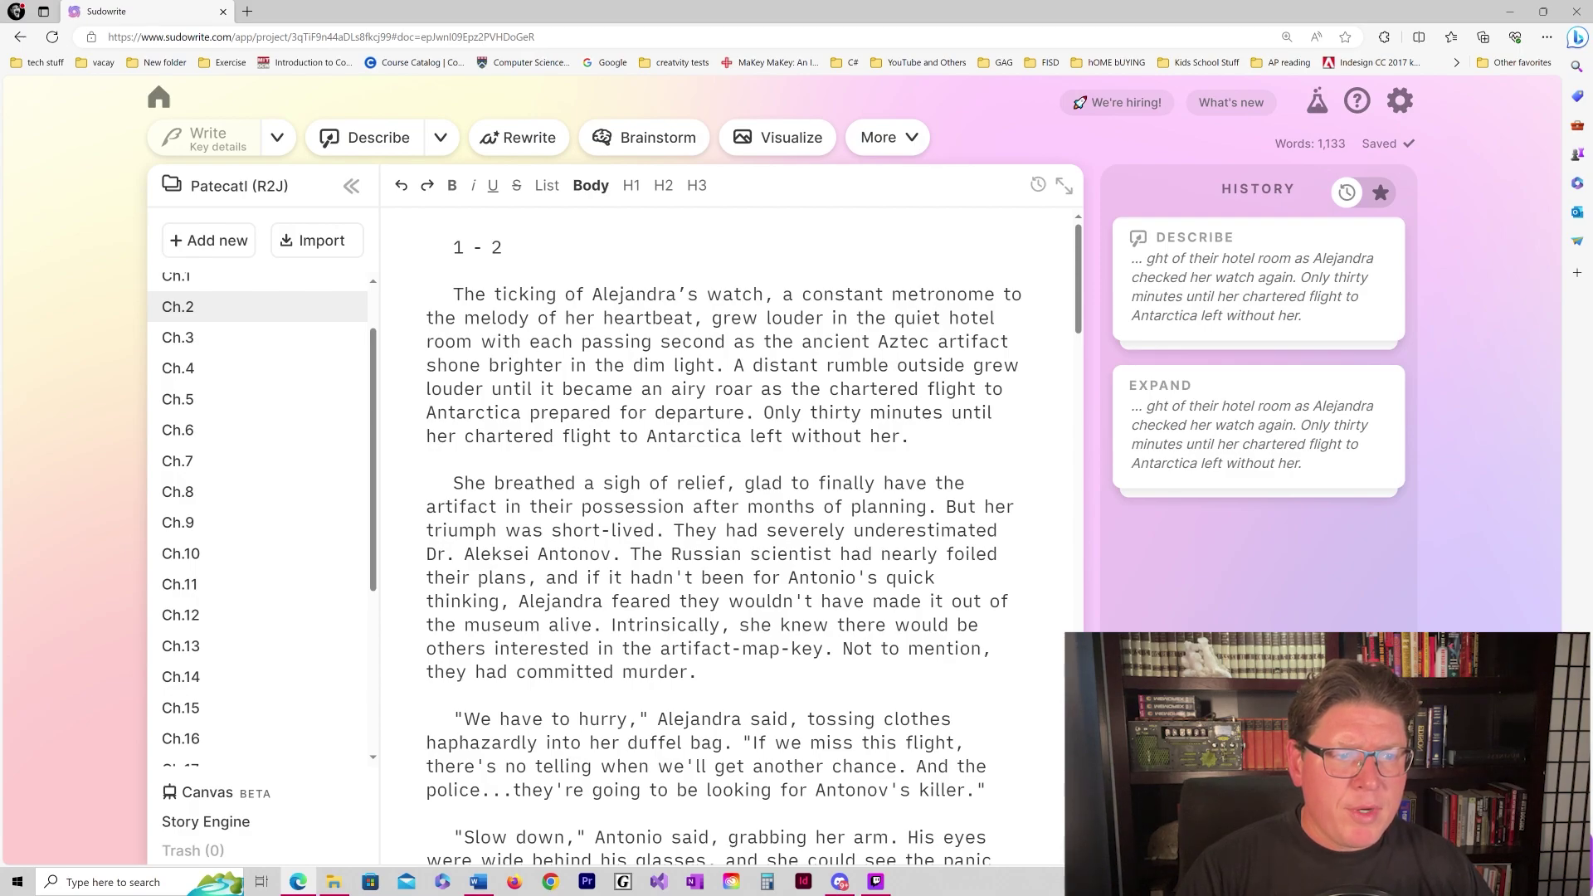
Copy the entire text of Ch.2 to the clipboard.
left_click_drag(453, 246, 506, 318)
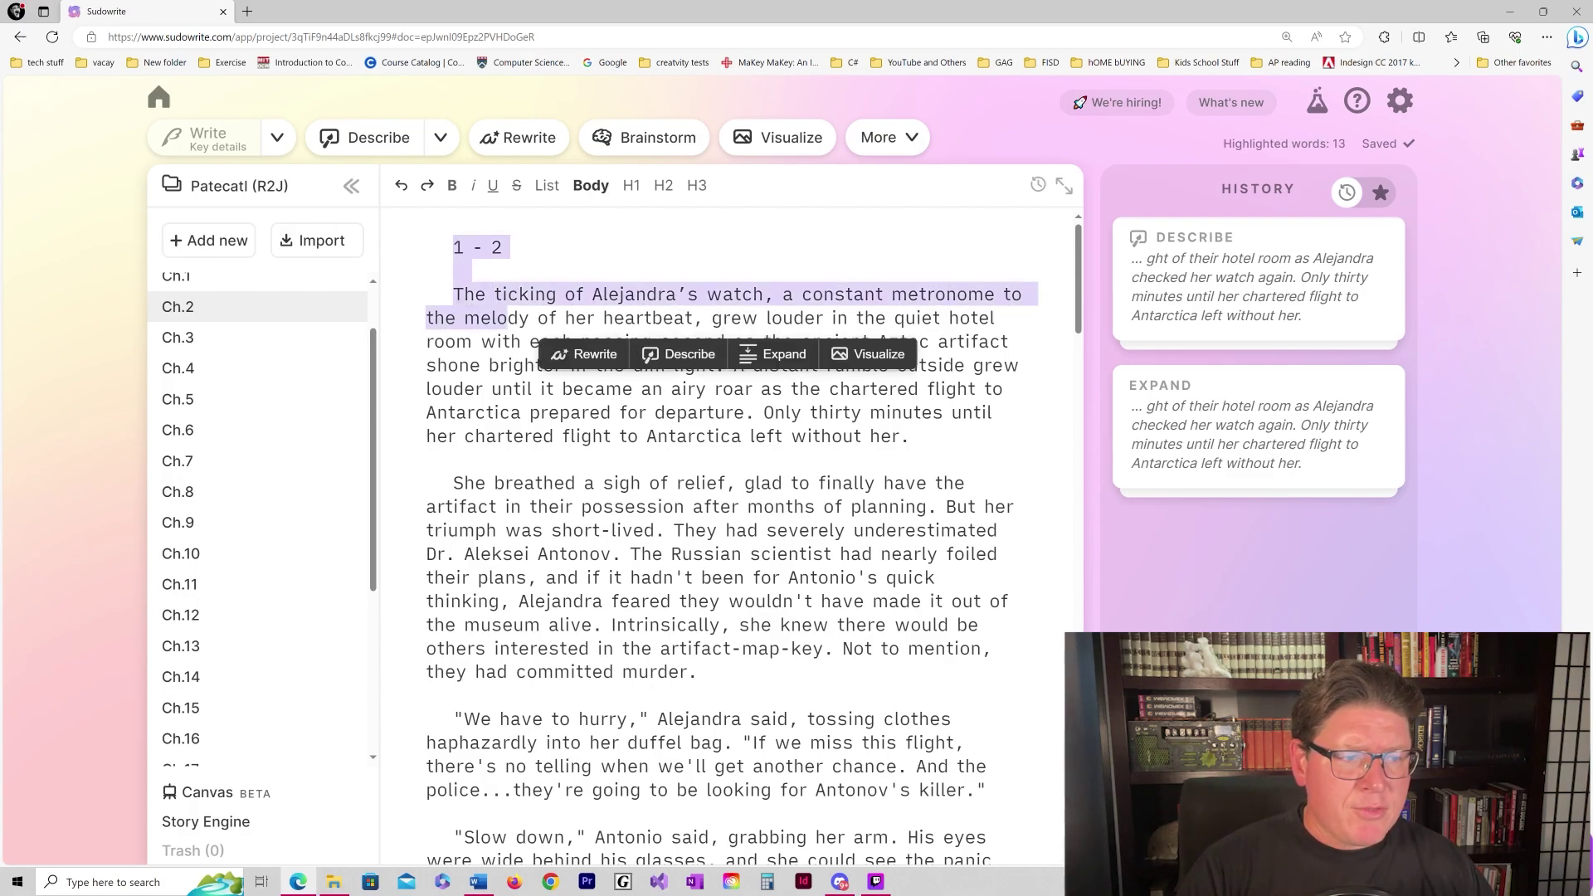
left_click(501, 341)
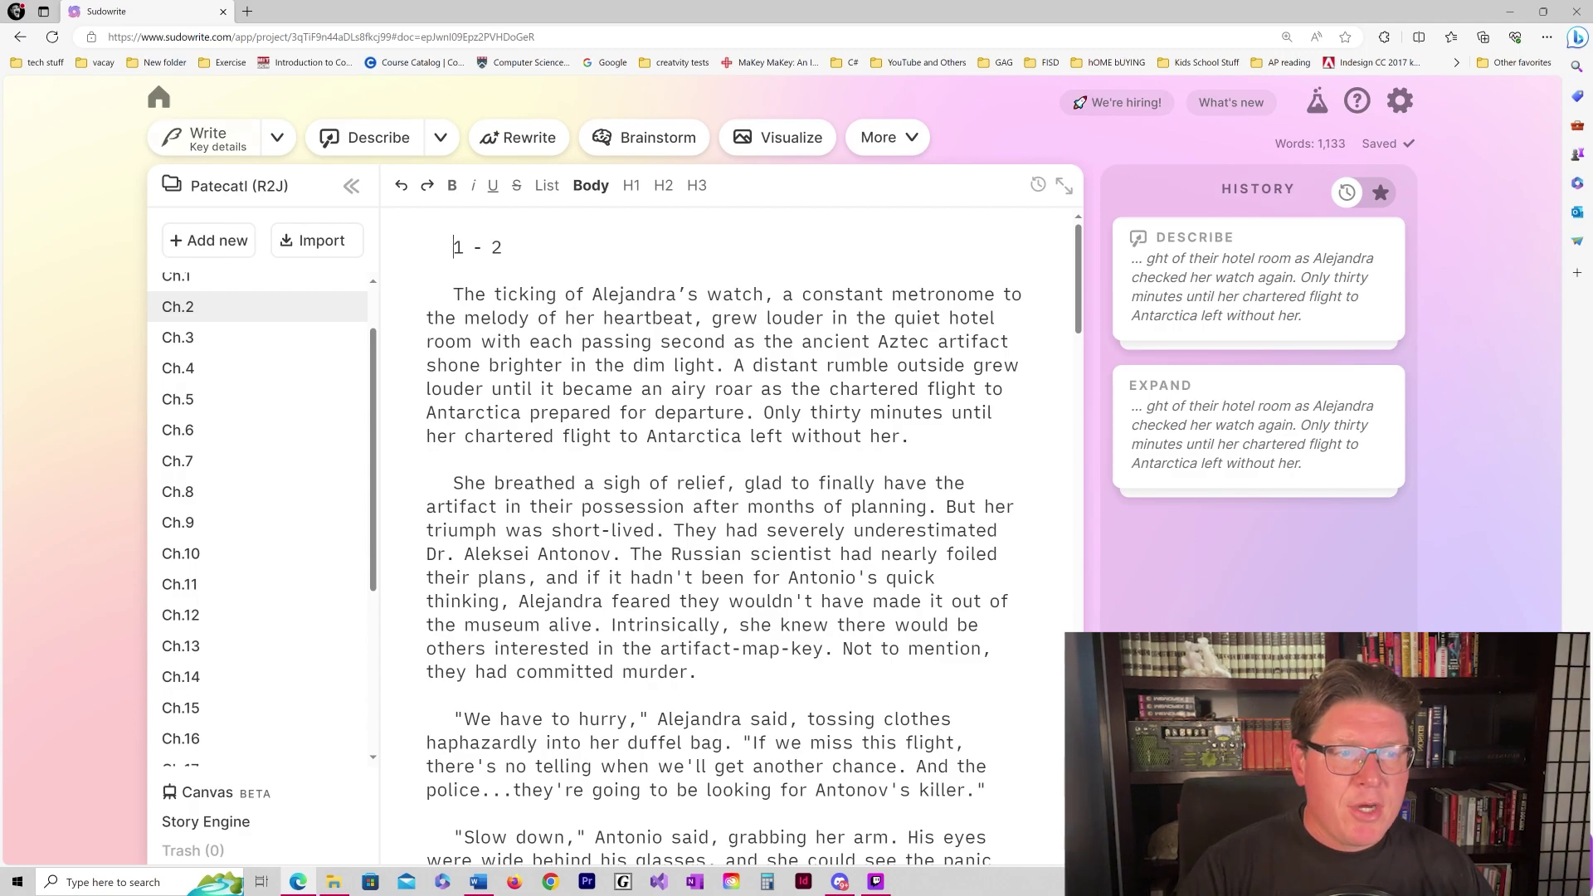
left_click(455, 247)
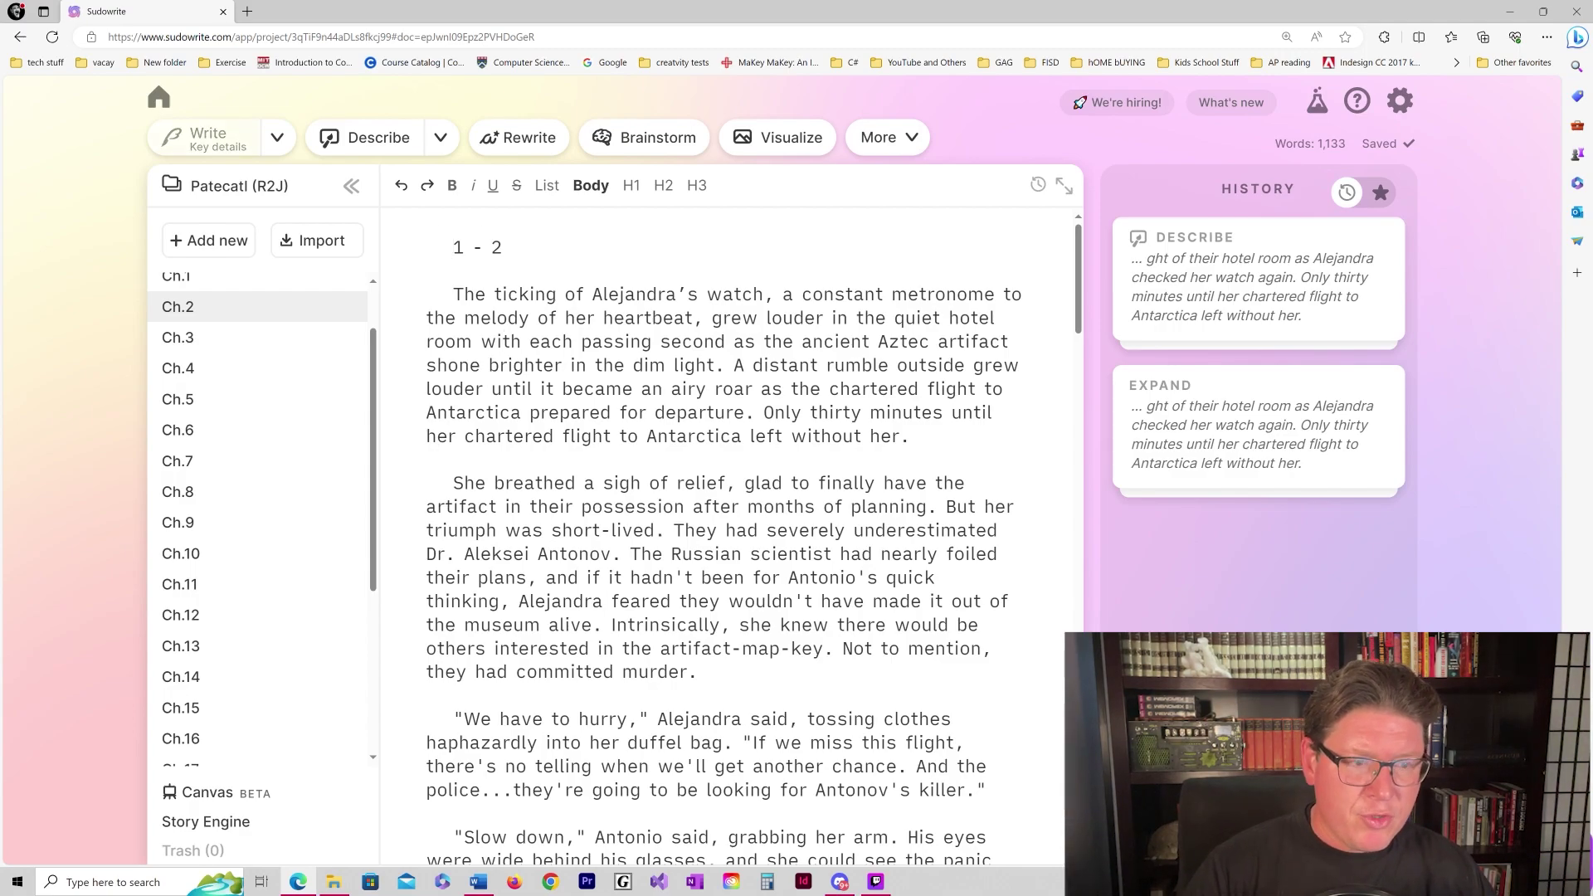
key("ctrl+a")
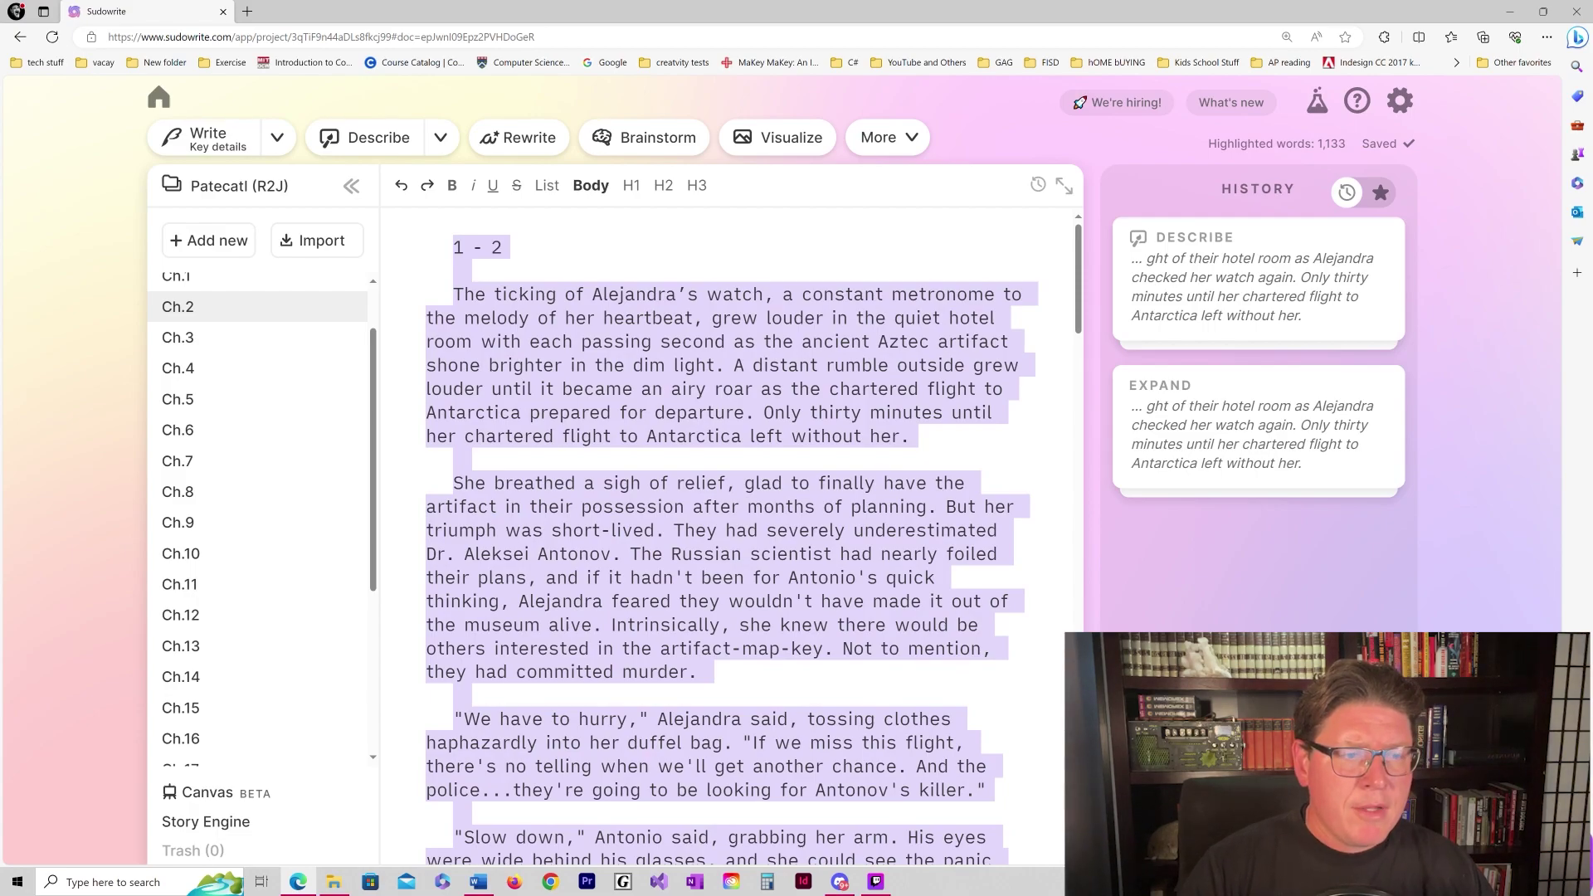
right_click(558, 313)
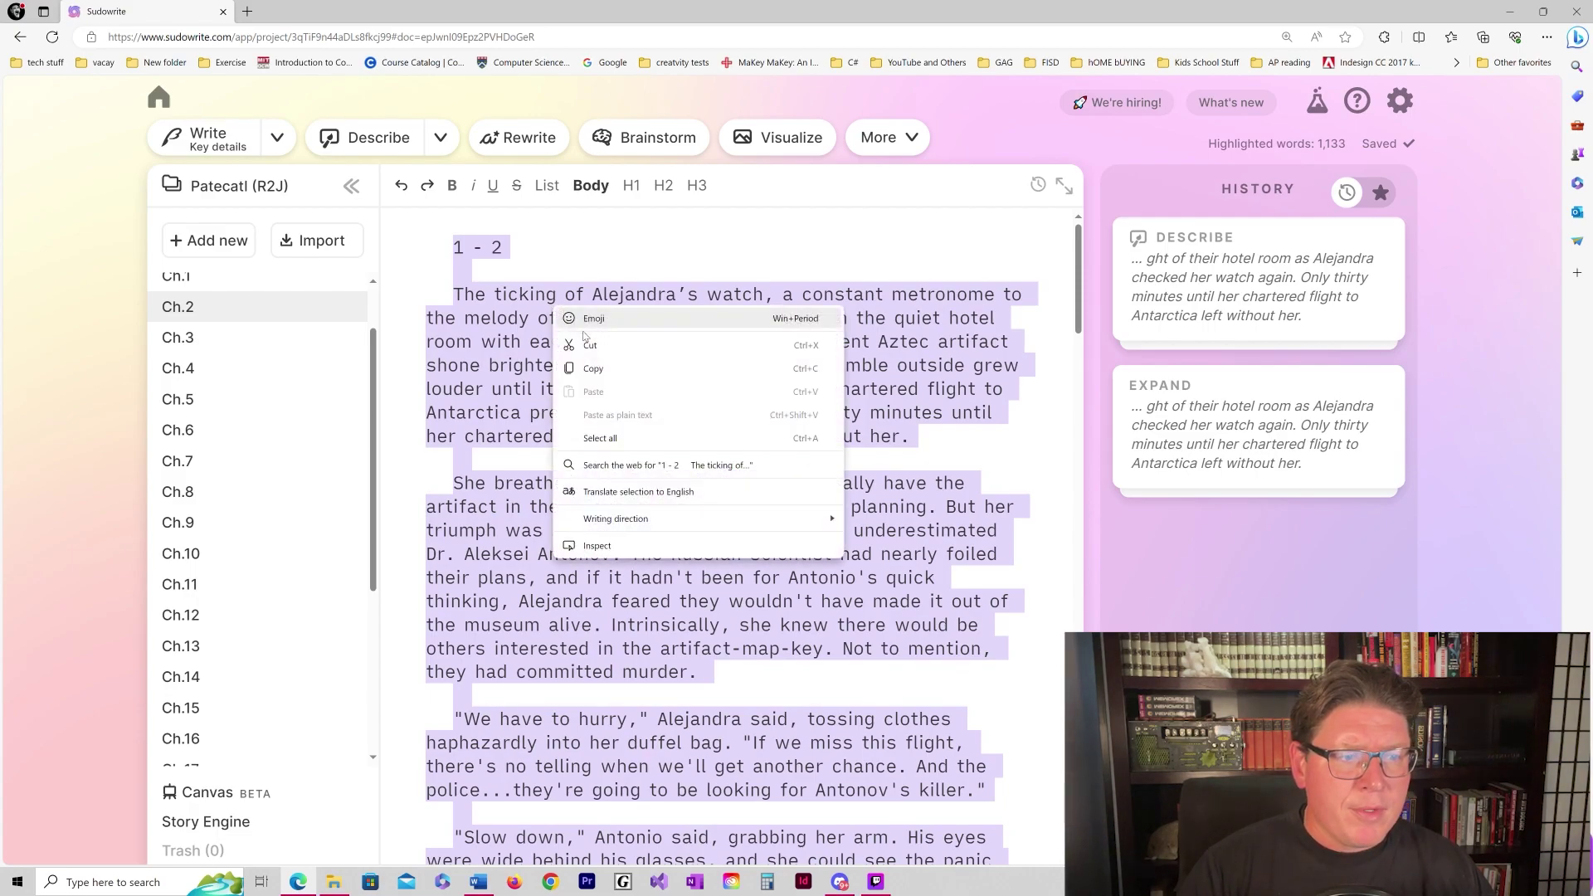
left_click(617, 368)
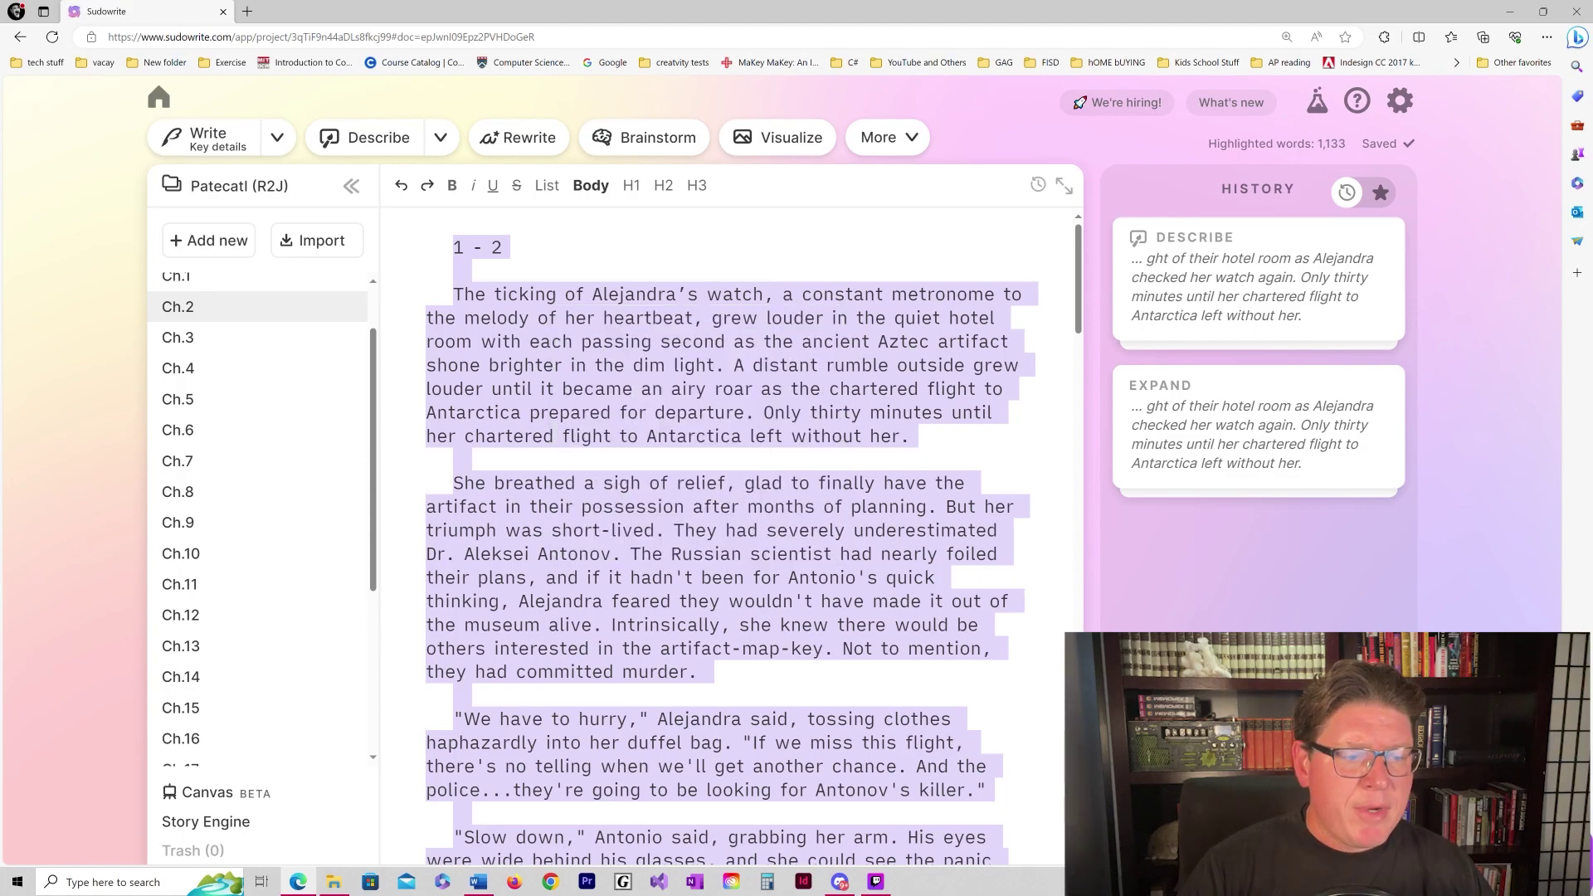
Switch to Word, create a blank document and paste the copied Ch.2 text into it.
left_click(478, 883)
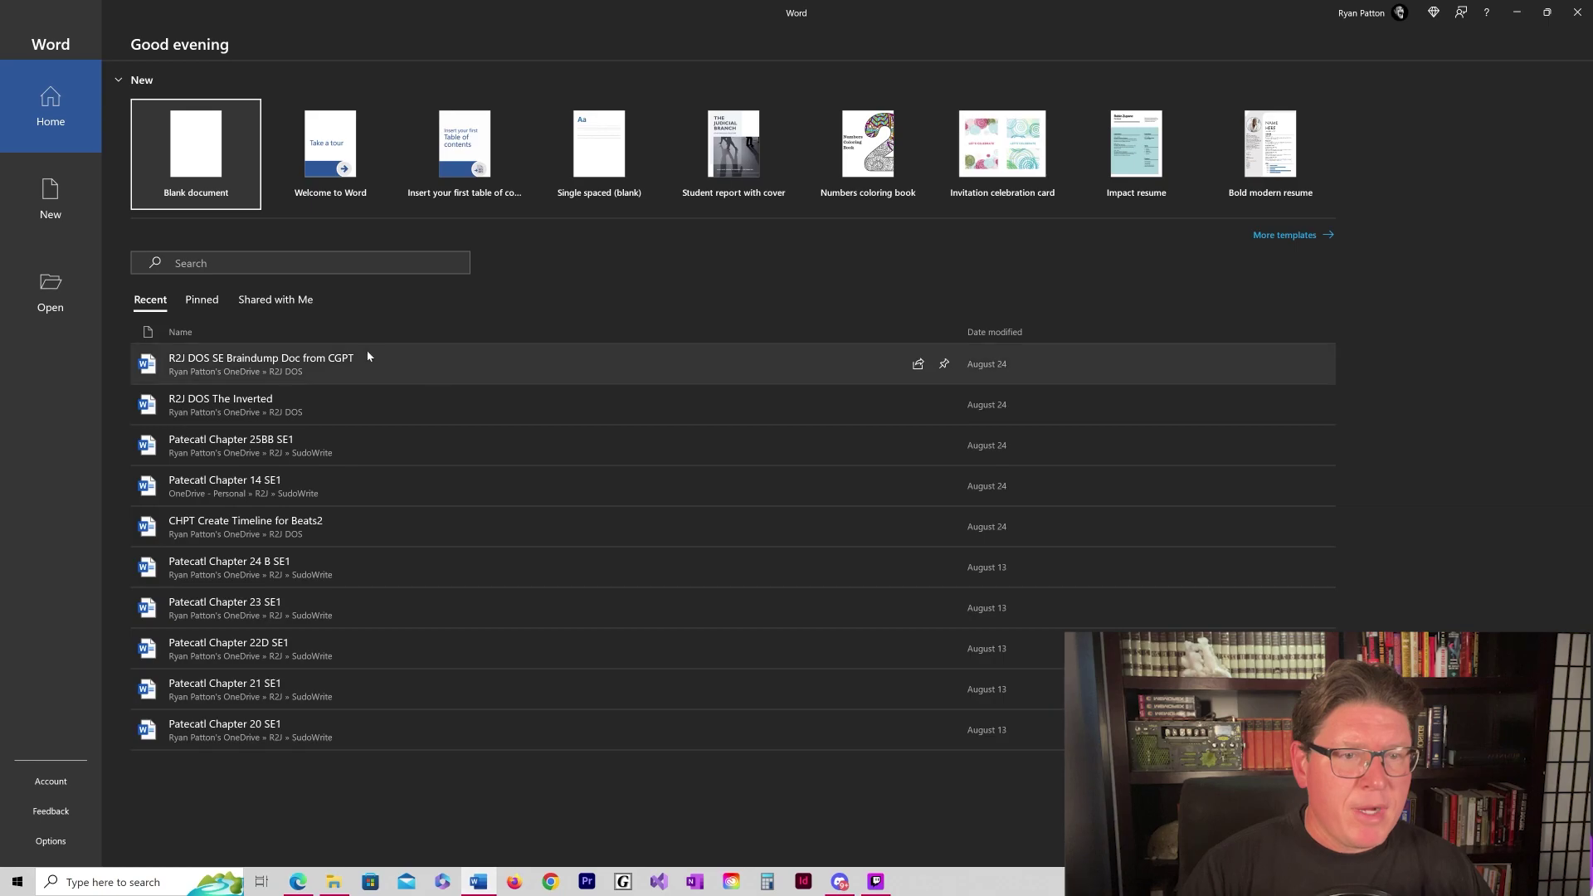
left_click(211, 159)
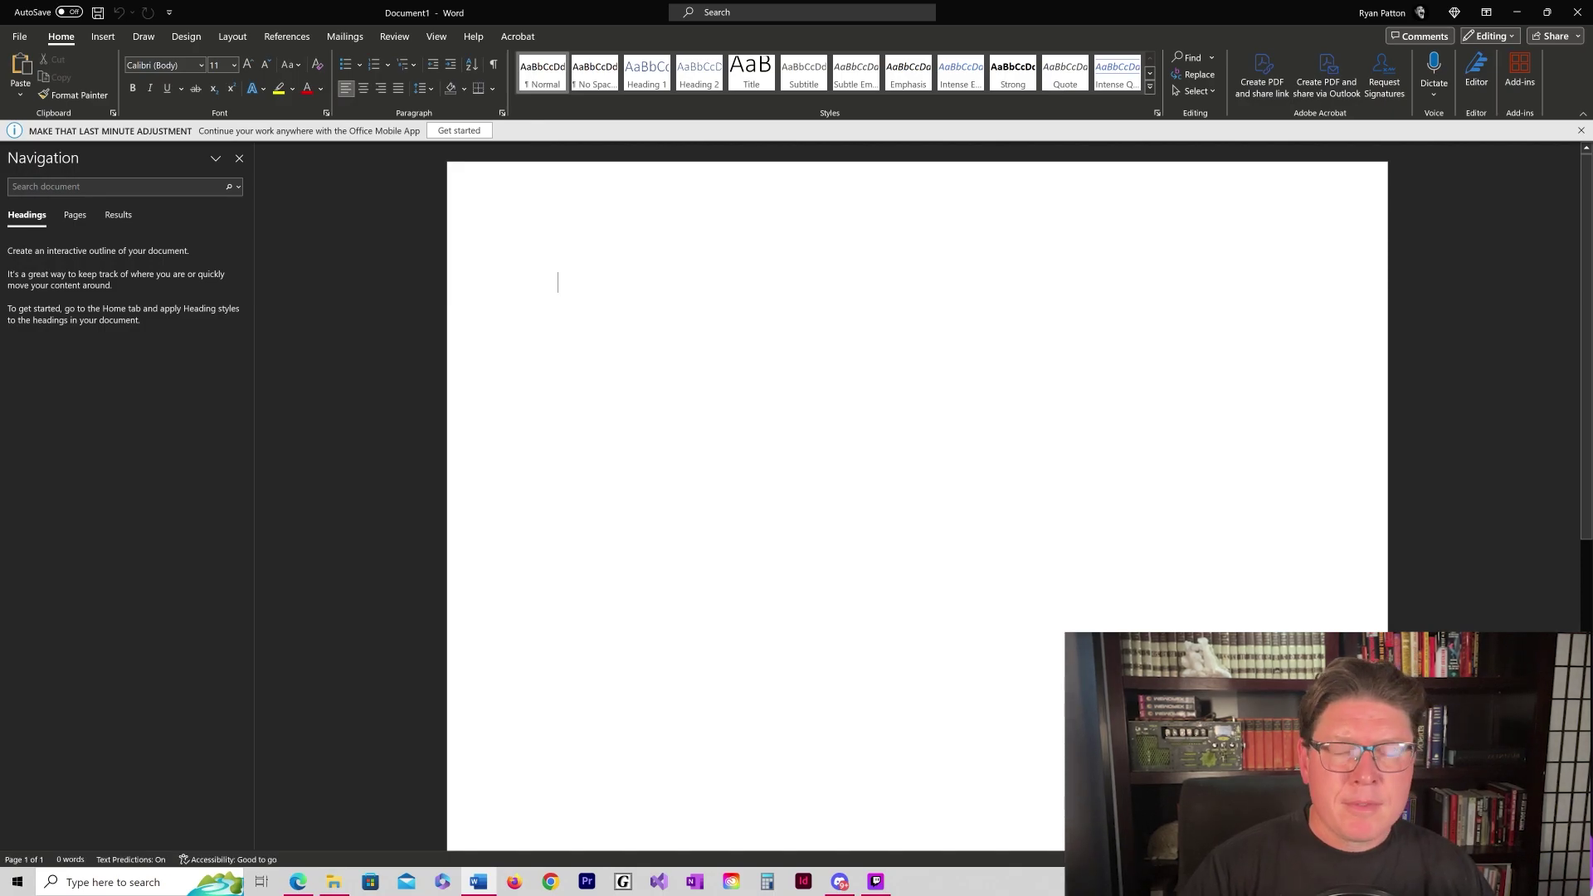
key("ctrl+v")
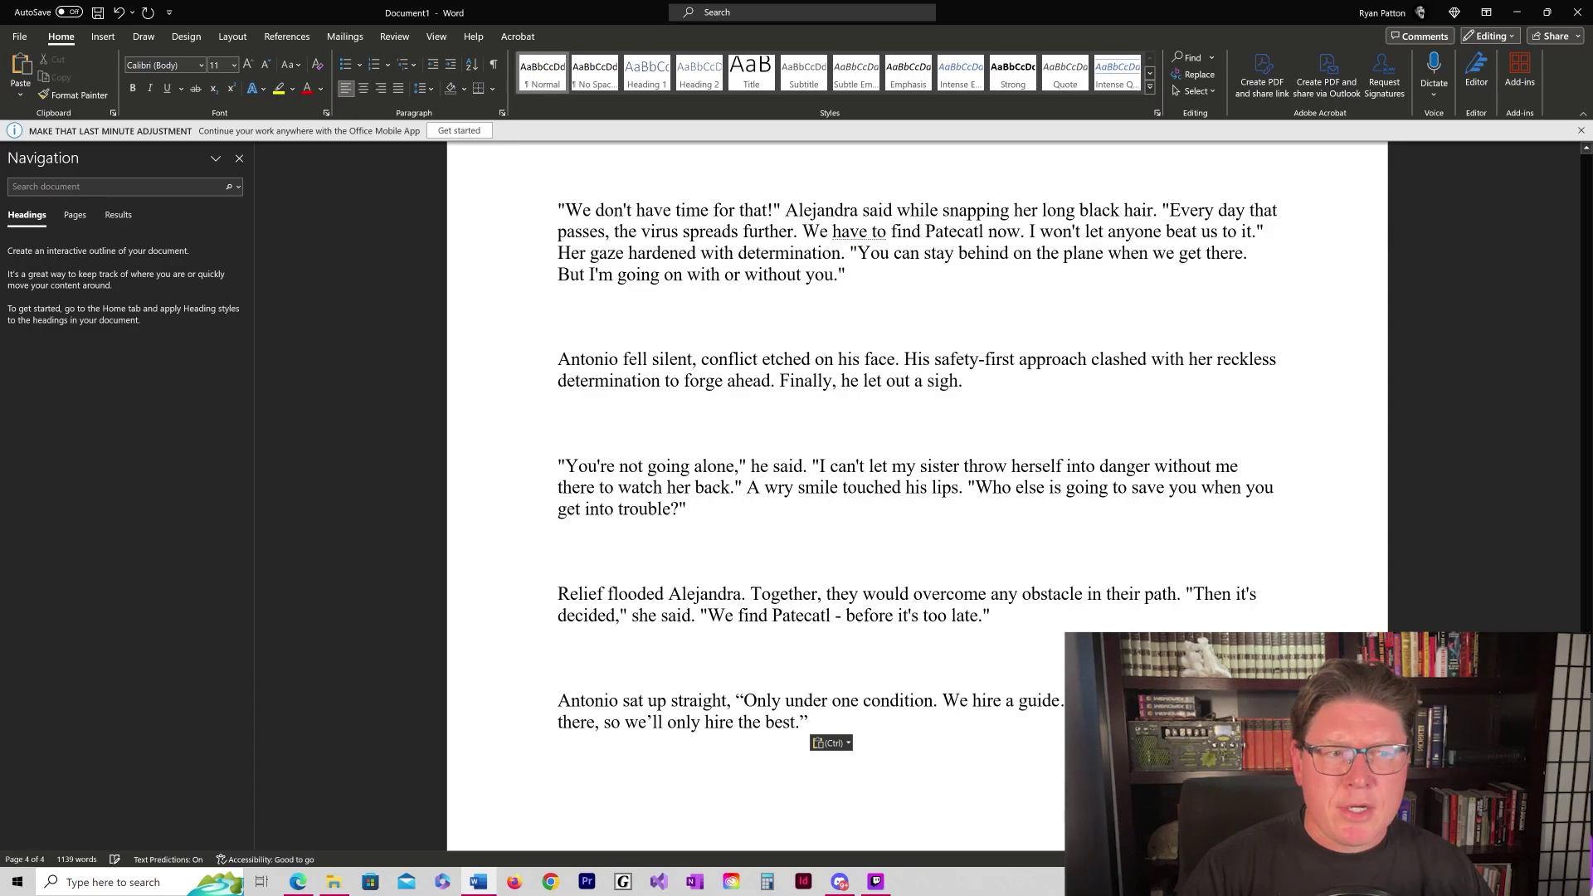
Examine the formatting of the pasted chapter, including the paragraph spacing and the "3 - 4" section marker.
scroll(719, 283, "up", 5)
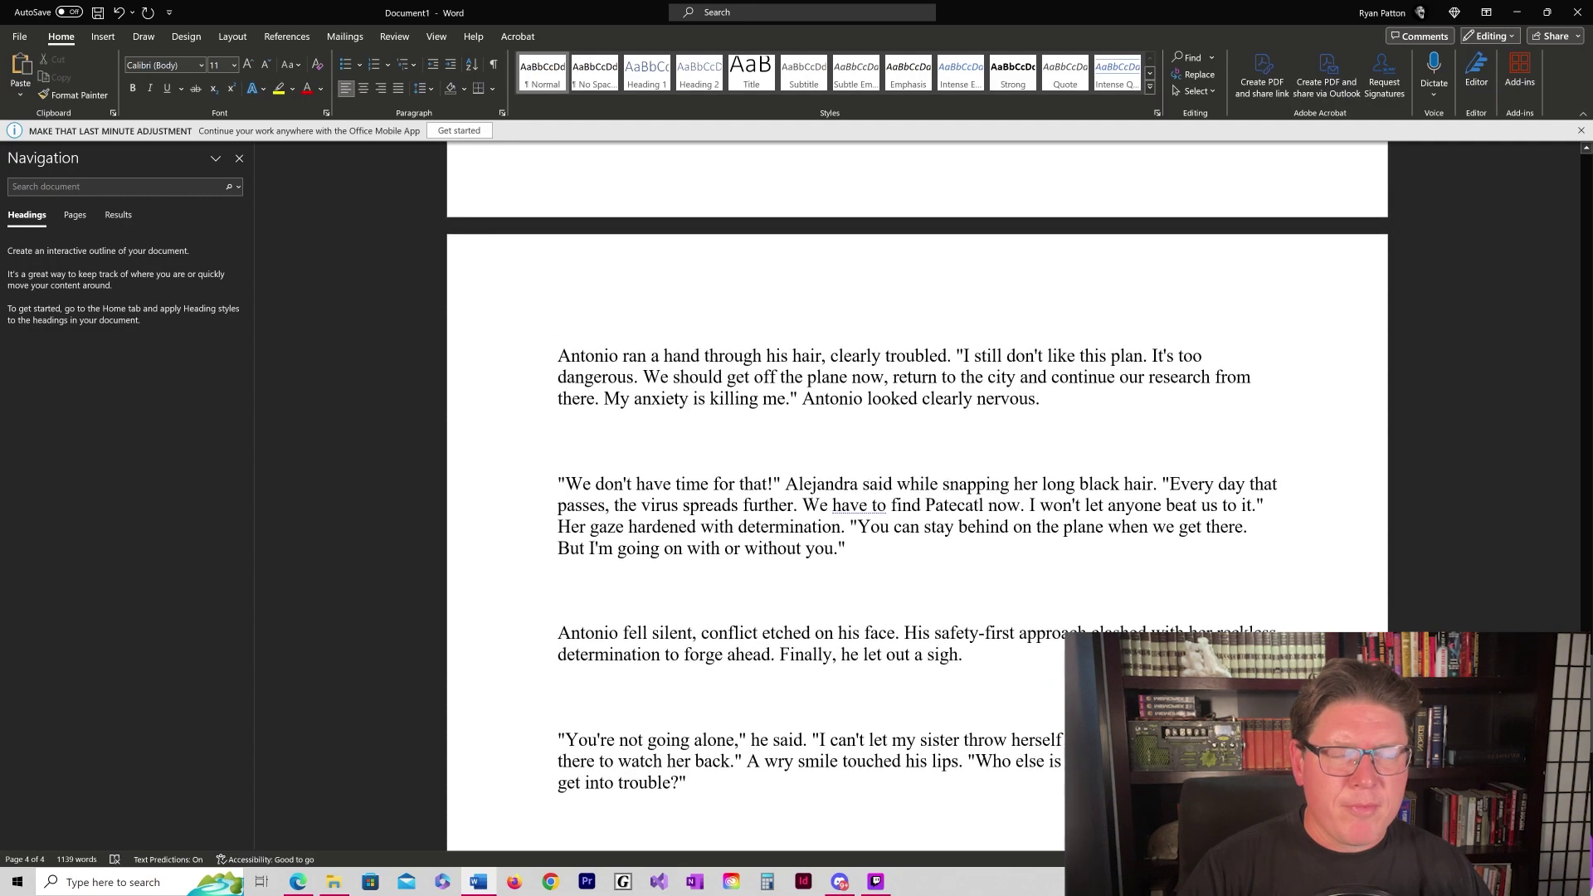
scroll(719, 283, "up", 6)
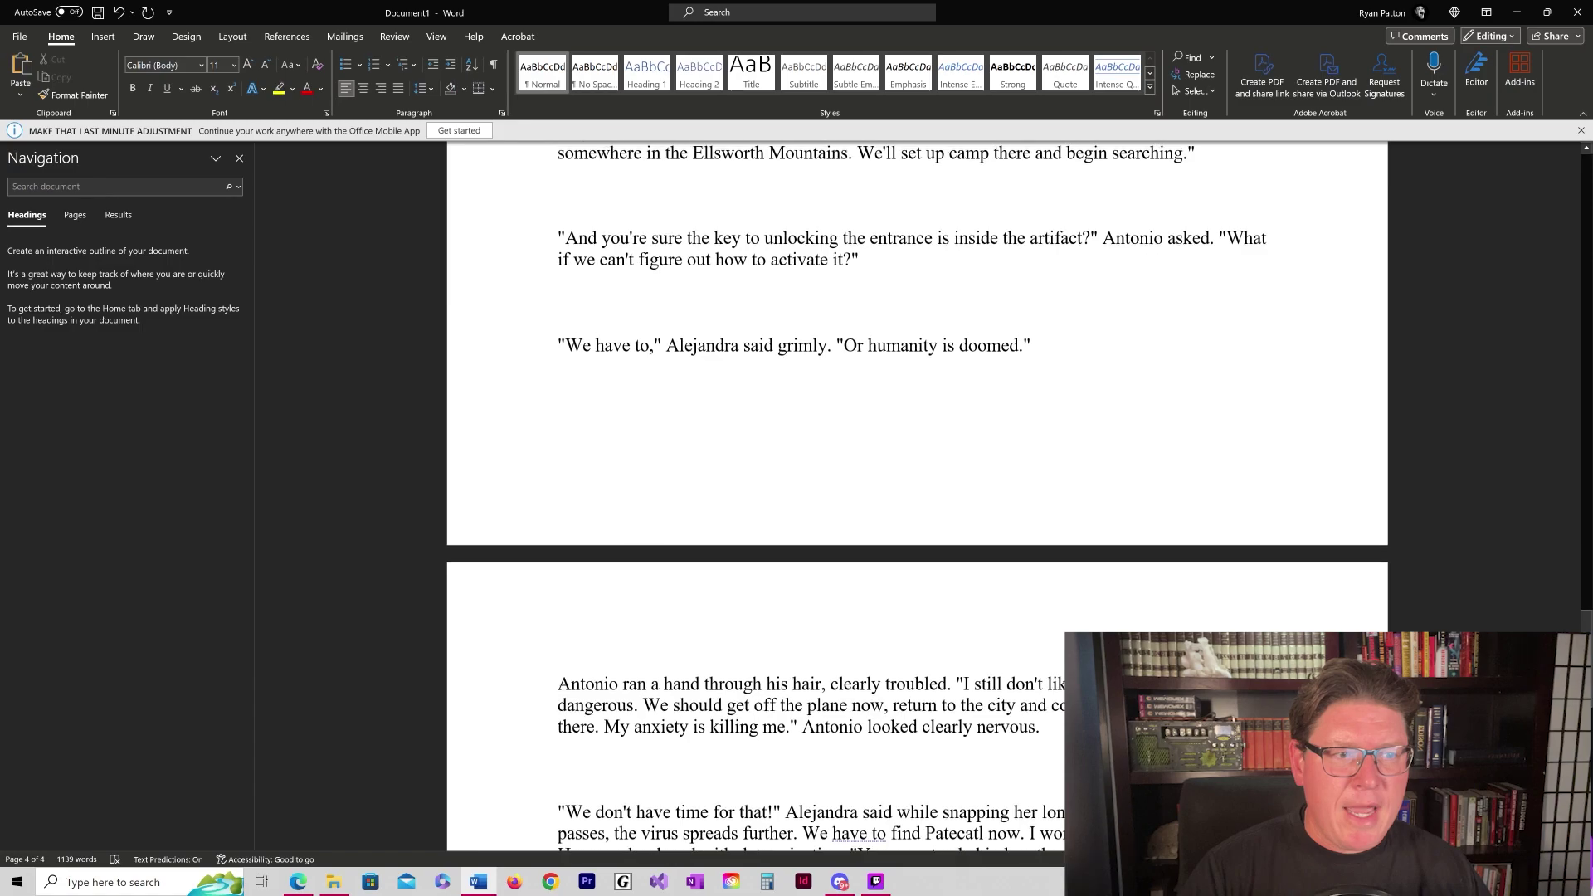
scroll(917, 498, "up", 6)
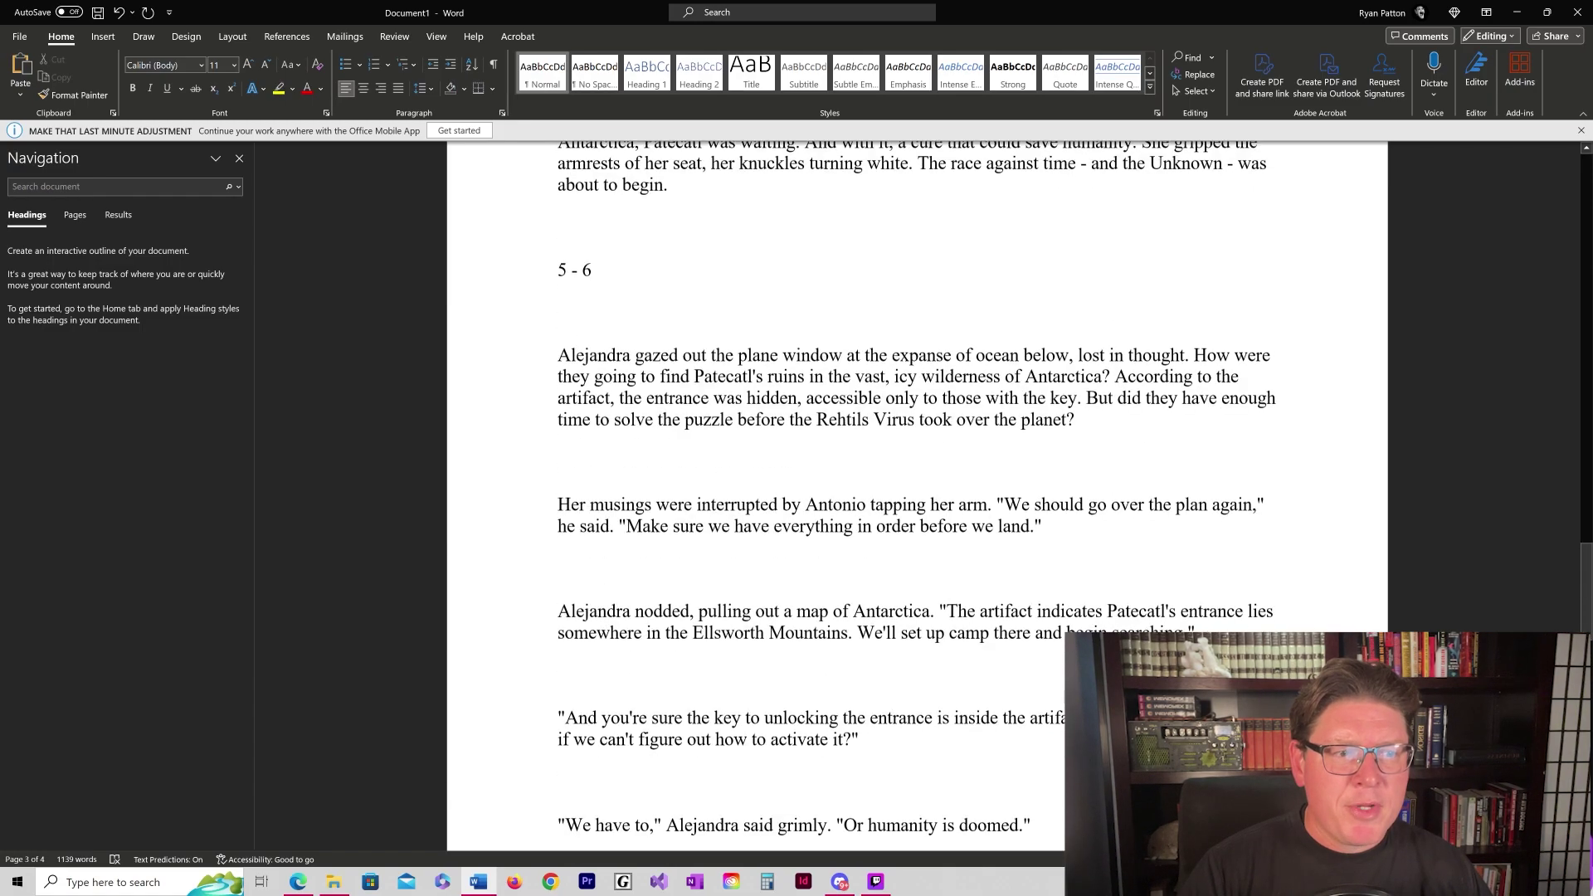
scroll(918, 498, "up", 7)
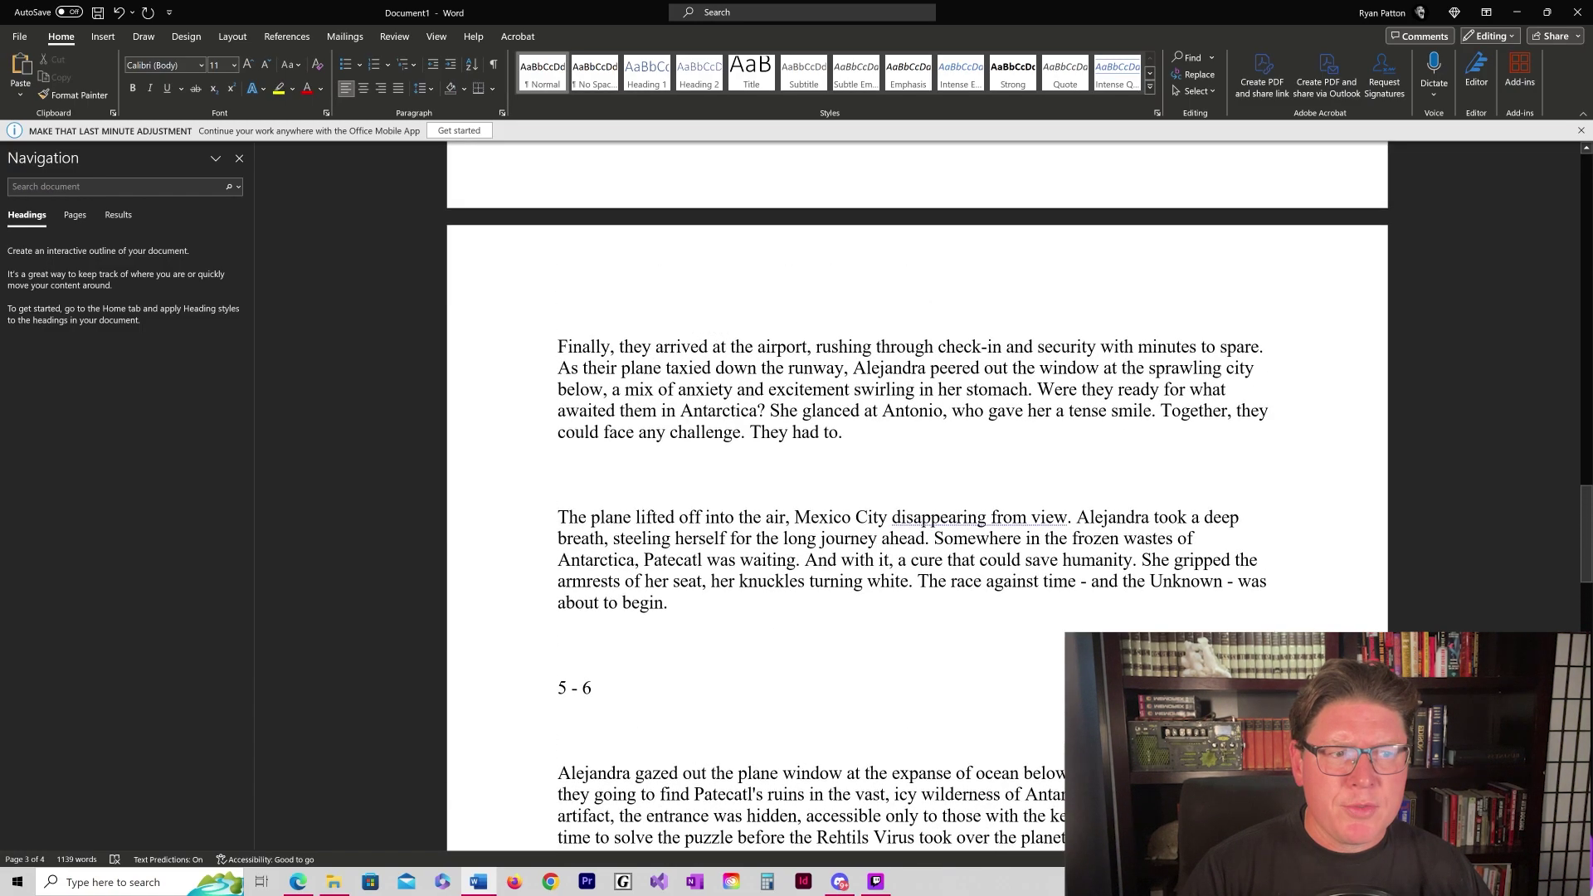
scroll(917, 498, "up", 12)
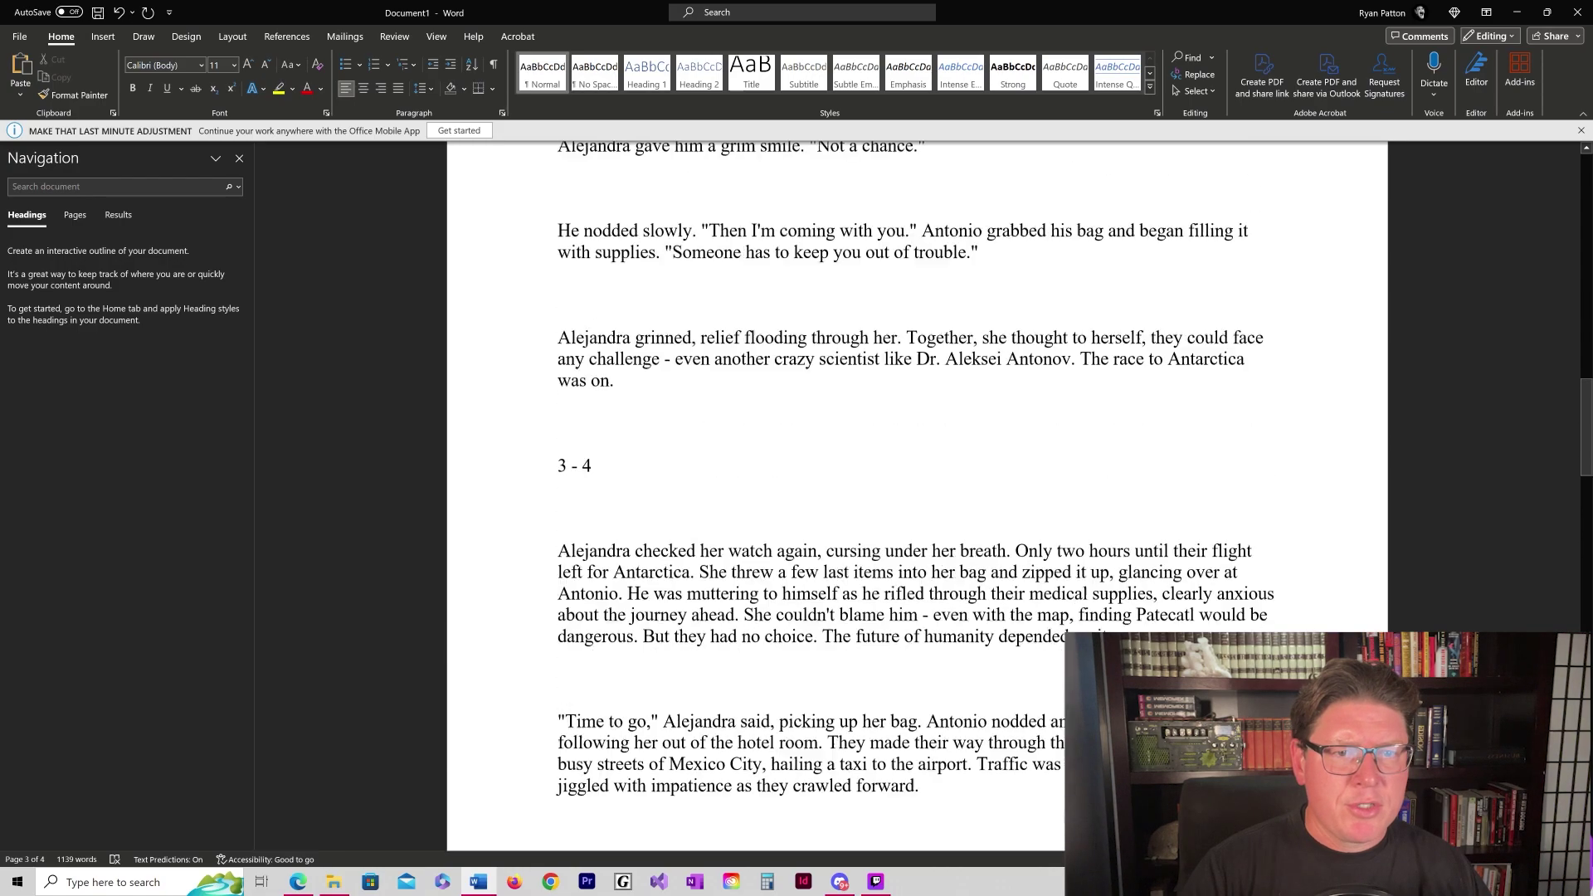
scroll(688, 249, "up", 2)
left_click(688, 249)
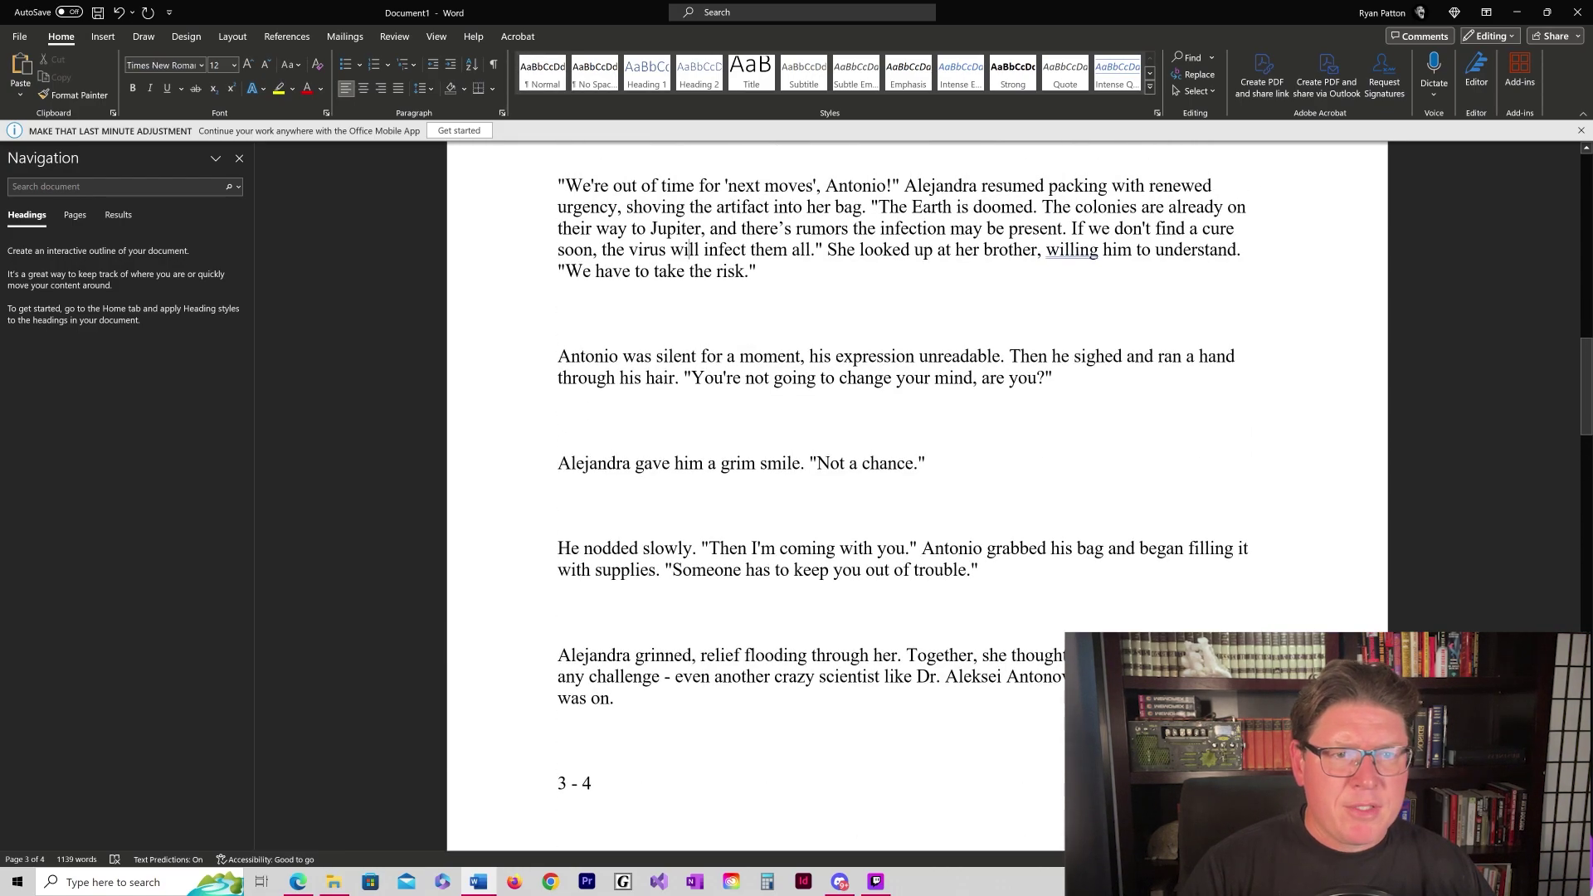
left_click(664, 318)
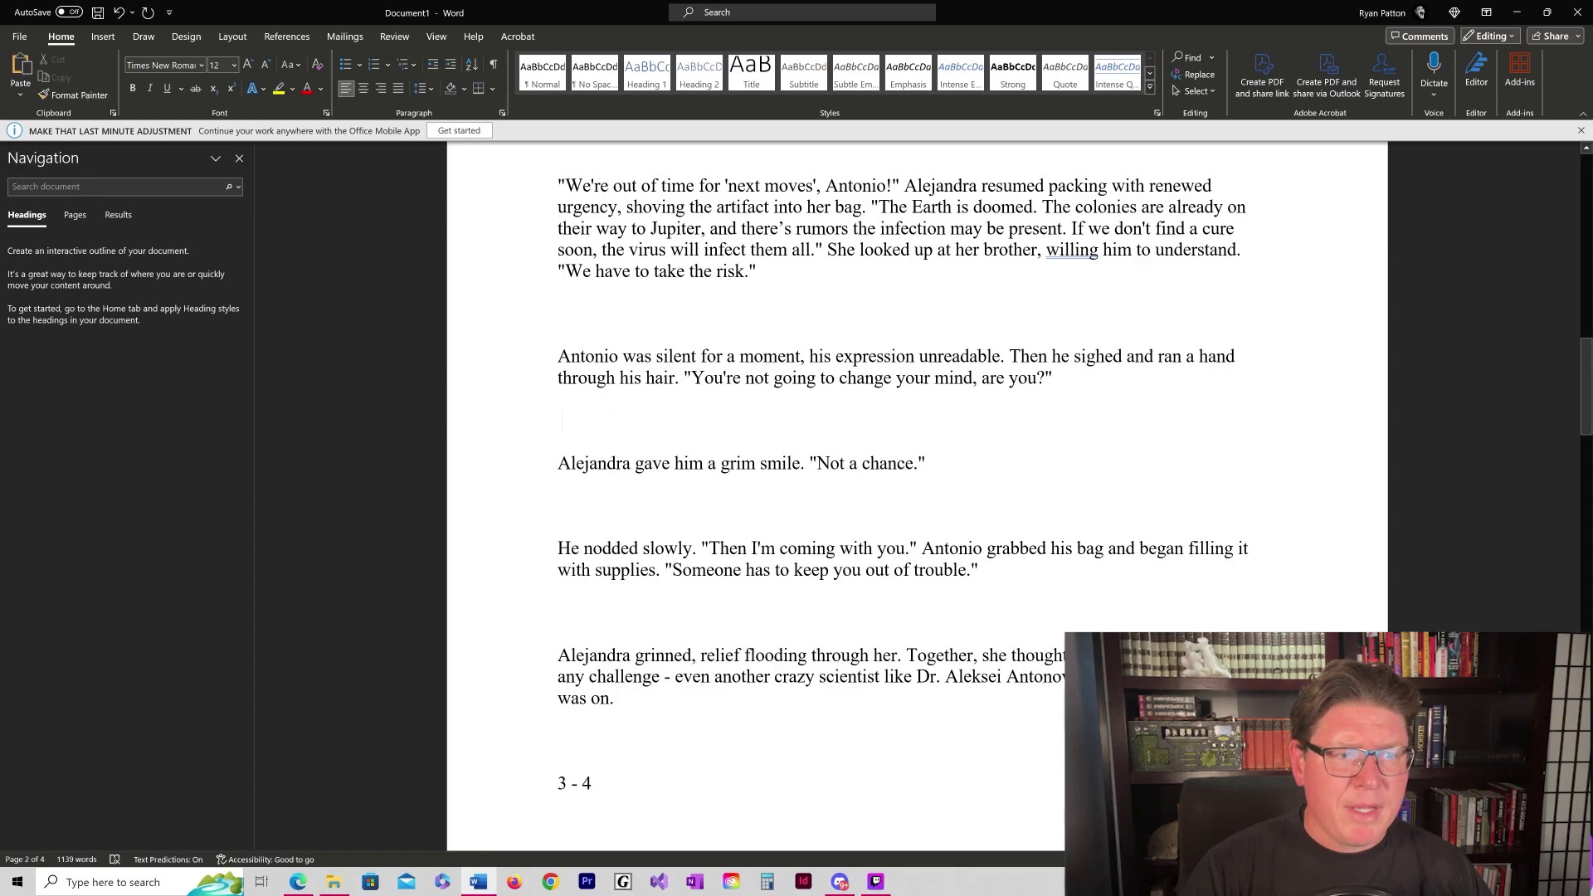
scroll(645, 322, "down", 2)
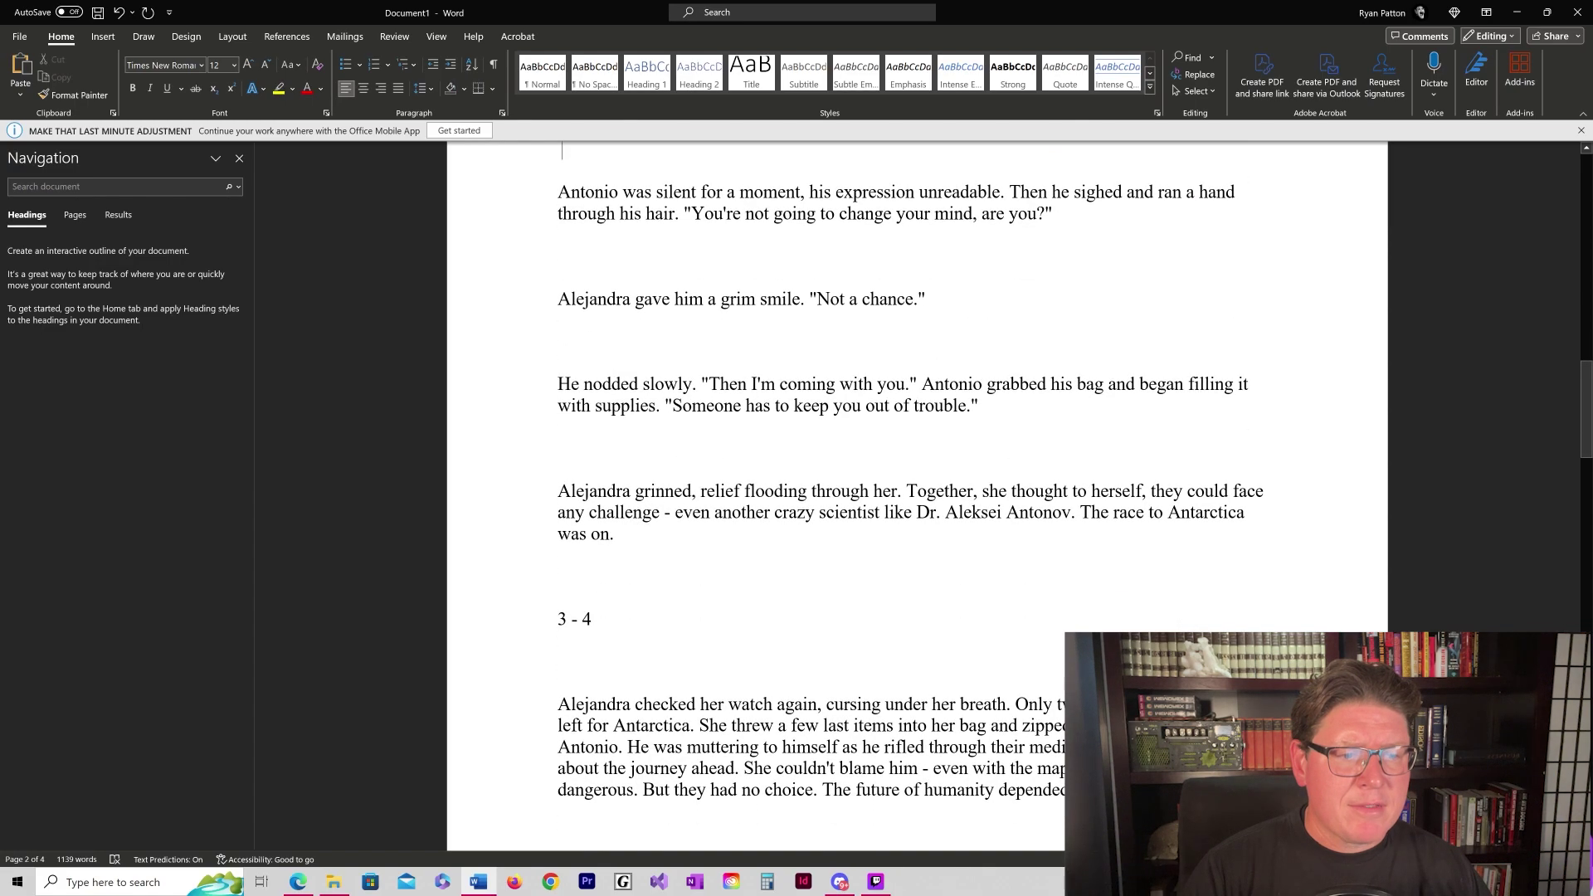
left_click_drag(558, 619, 593, 619)
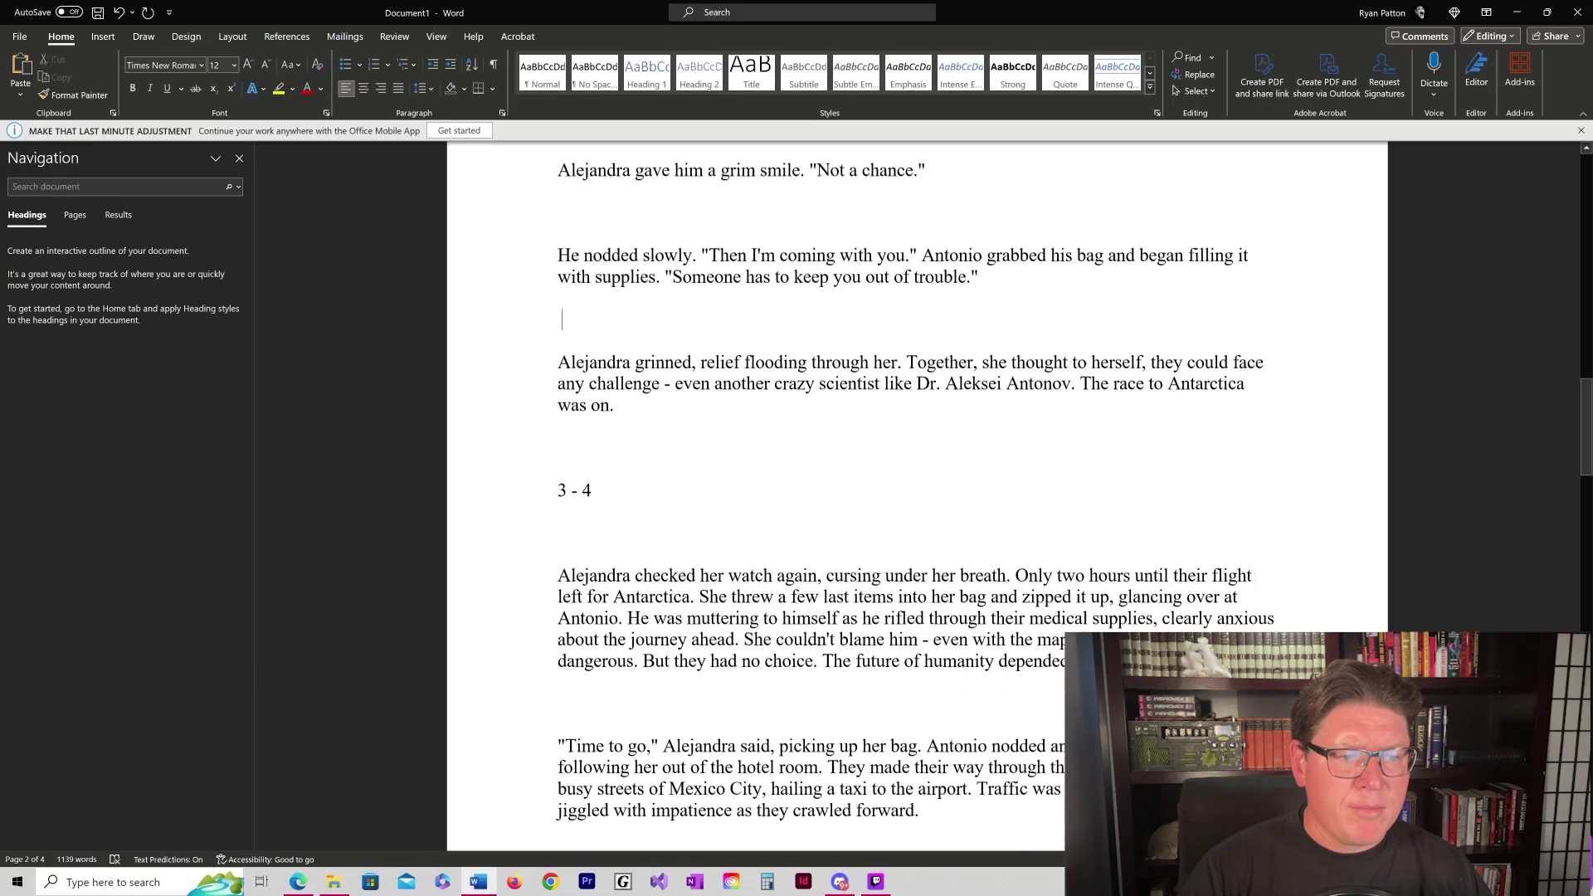
scroll(913, 498, "down", 2)
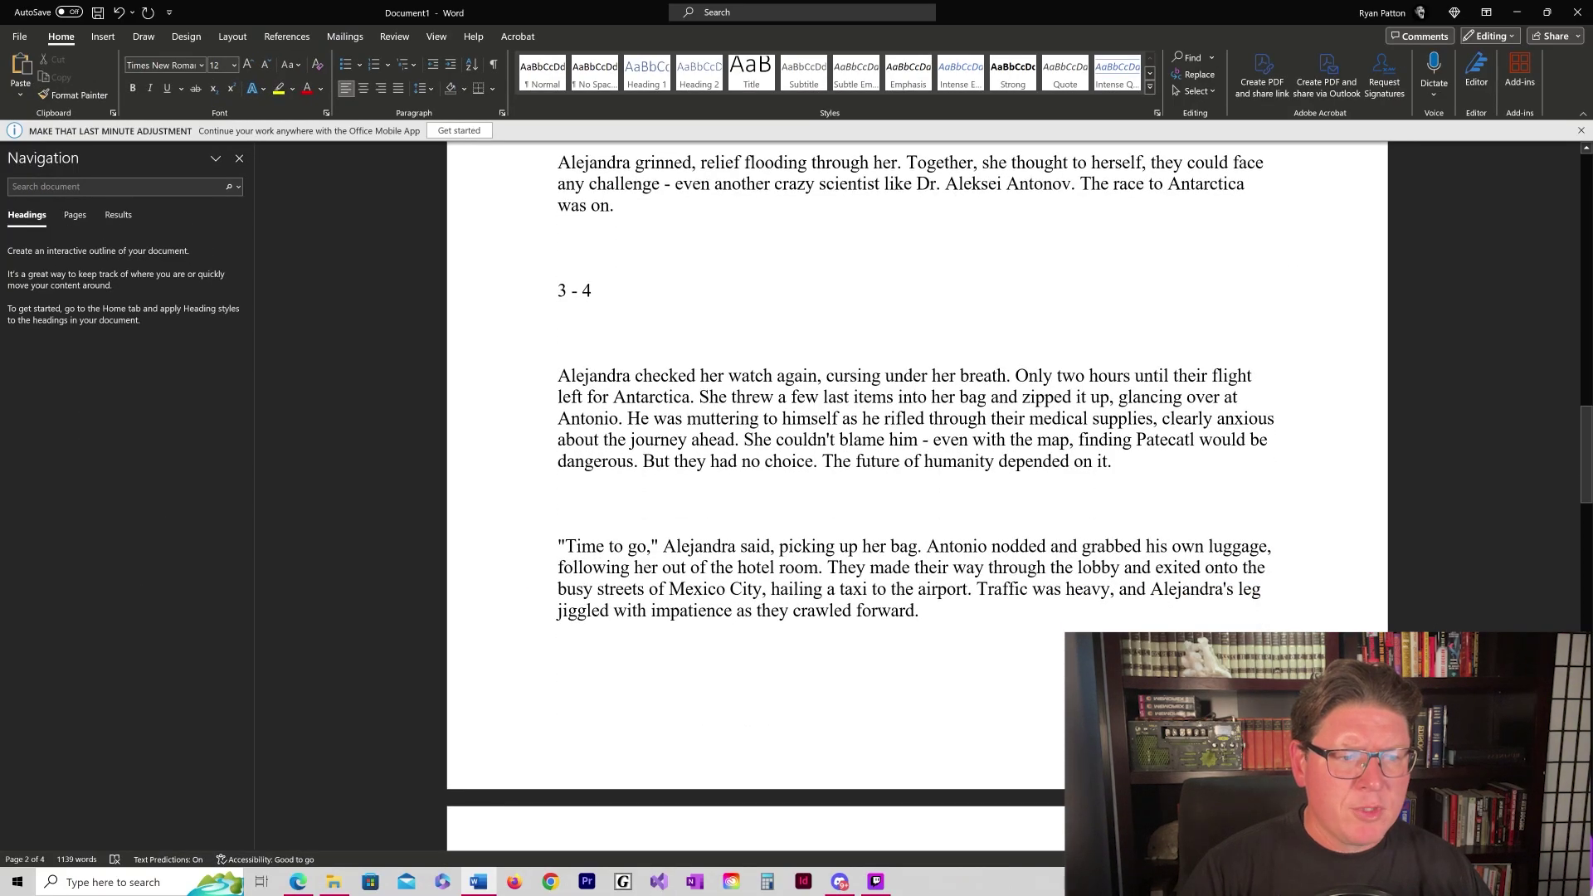
scroll(913, 498, "down", 4)
scroll(913, 498, "up", 5)
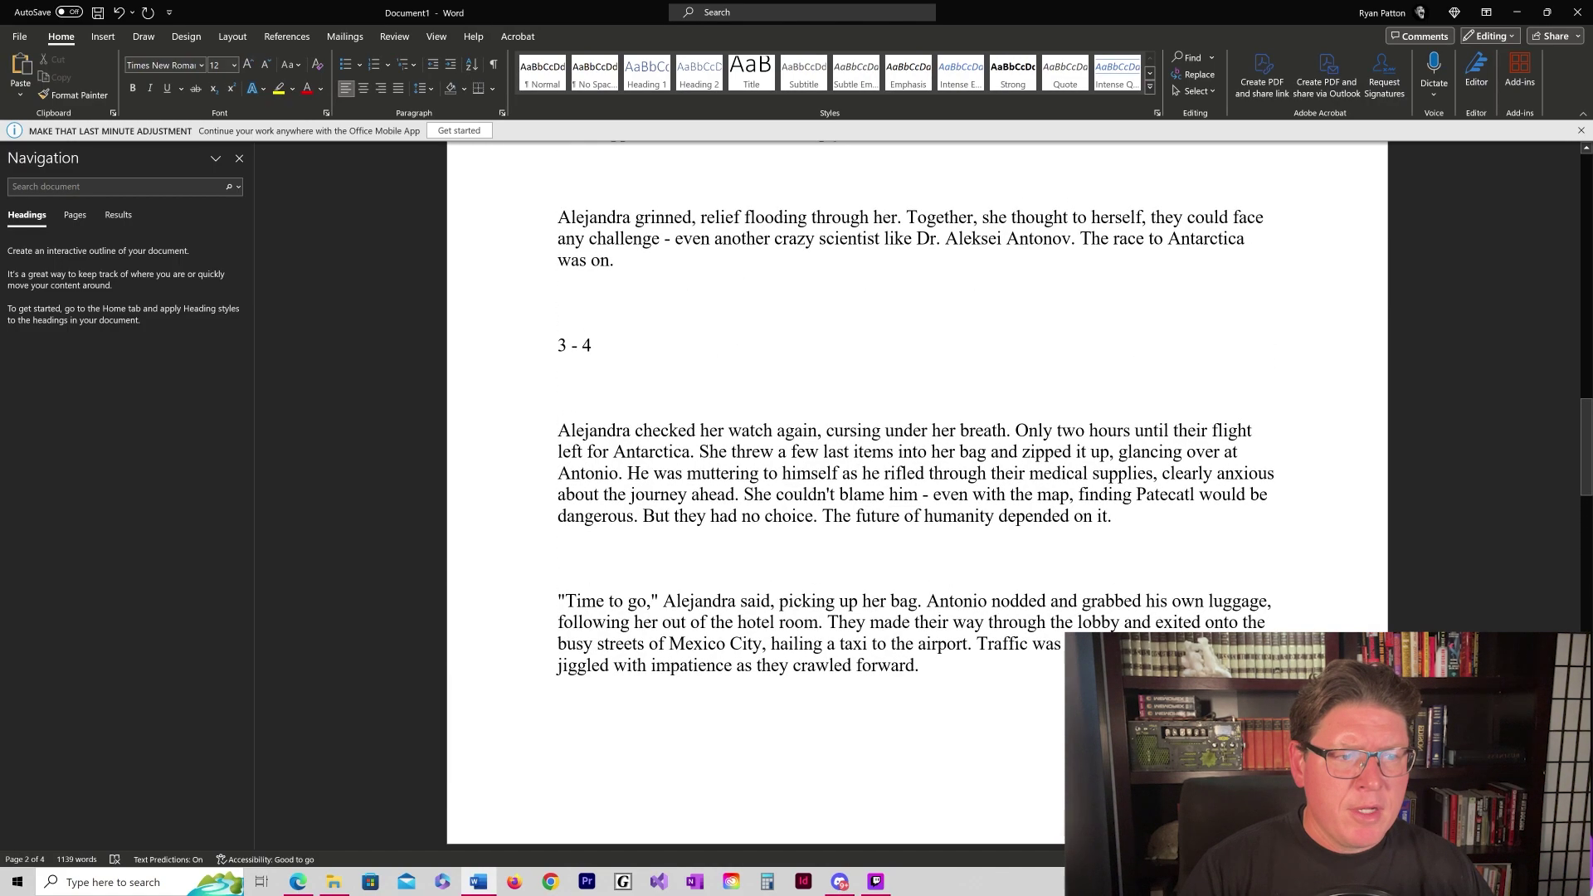
triple_click(589, 348)
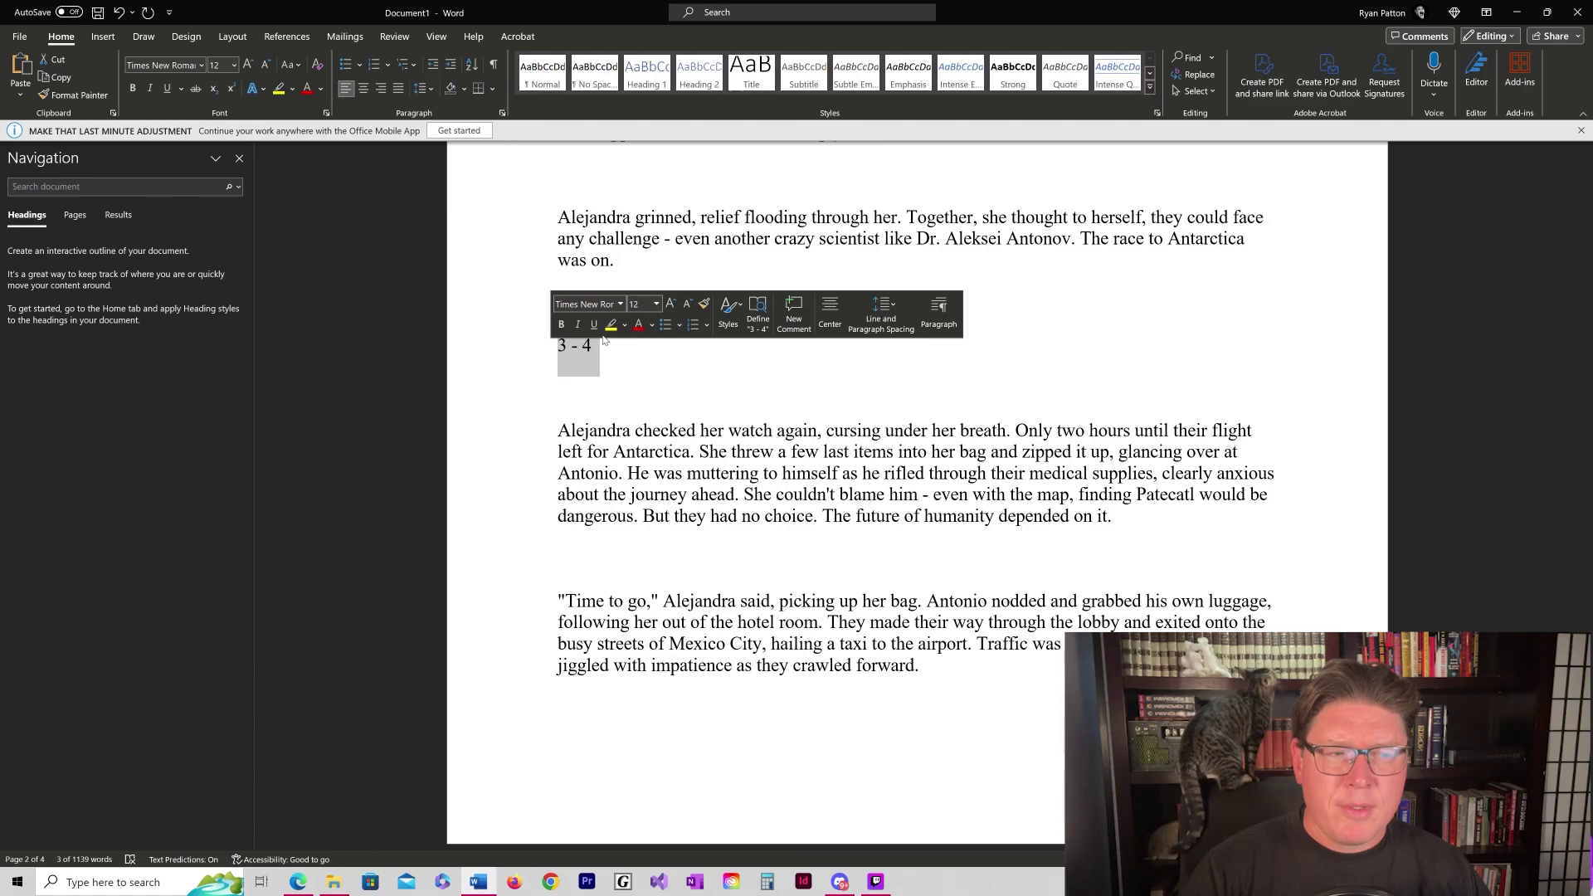
left_click(624, 348)
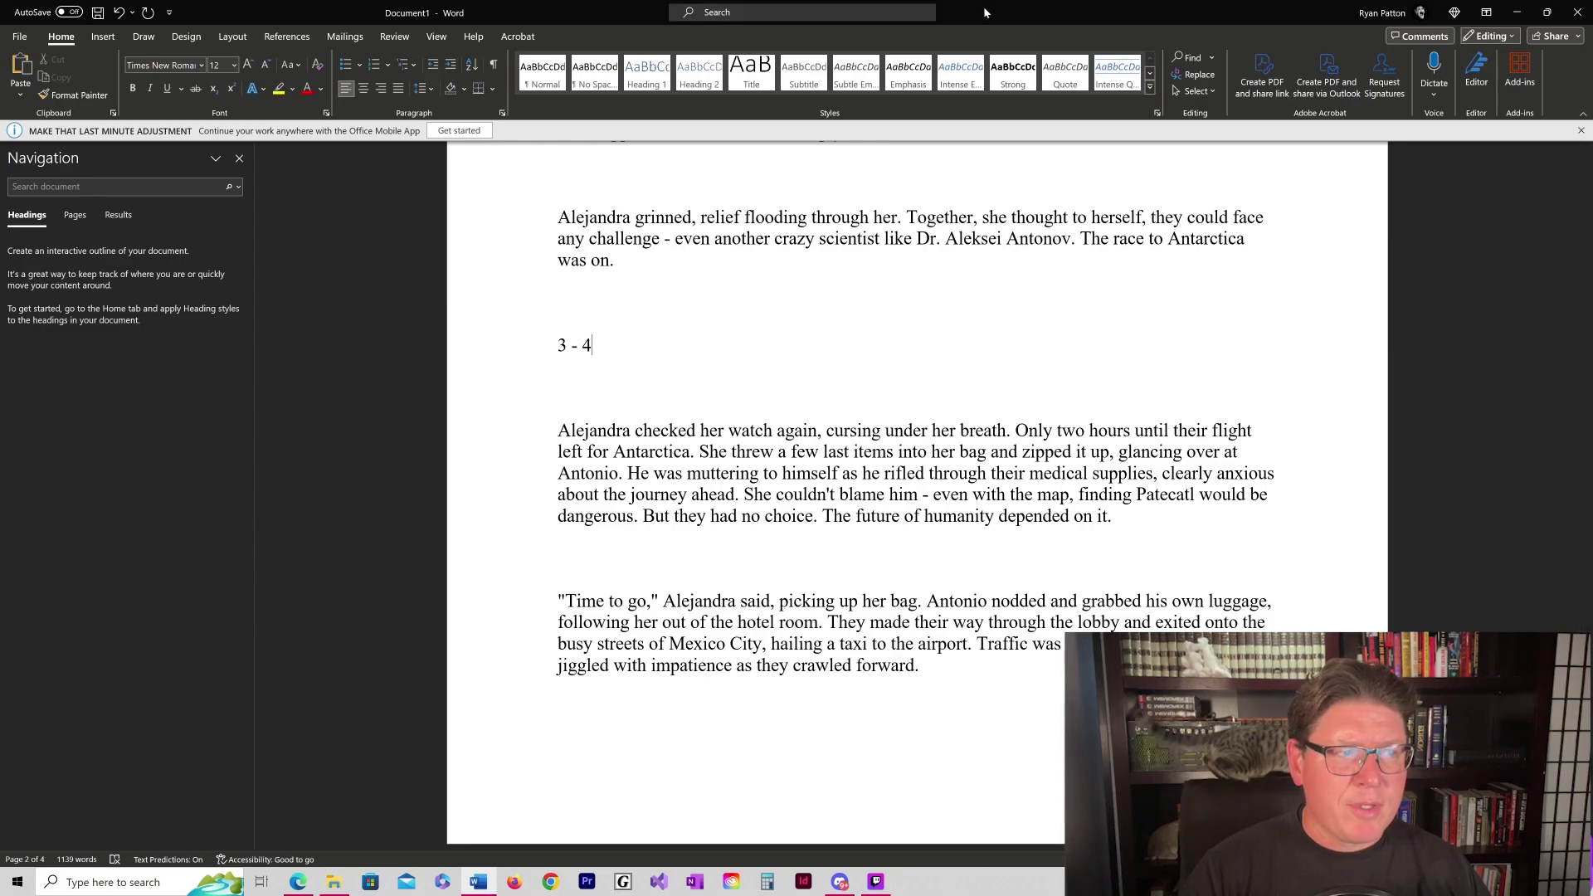
Close the Word document holding the pasted chapter without saving it.
left_click(1579, 15)
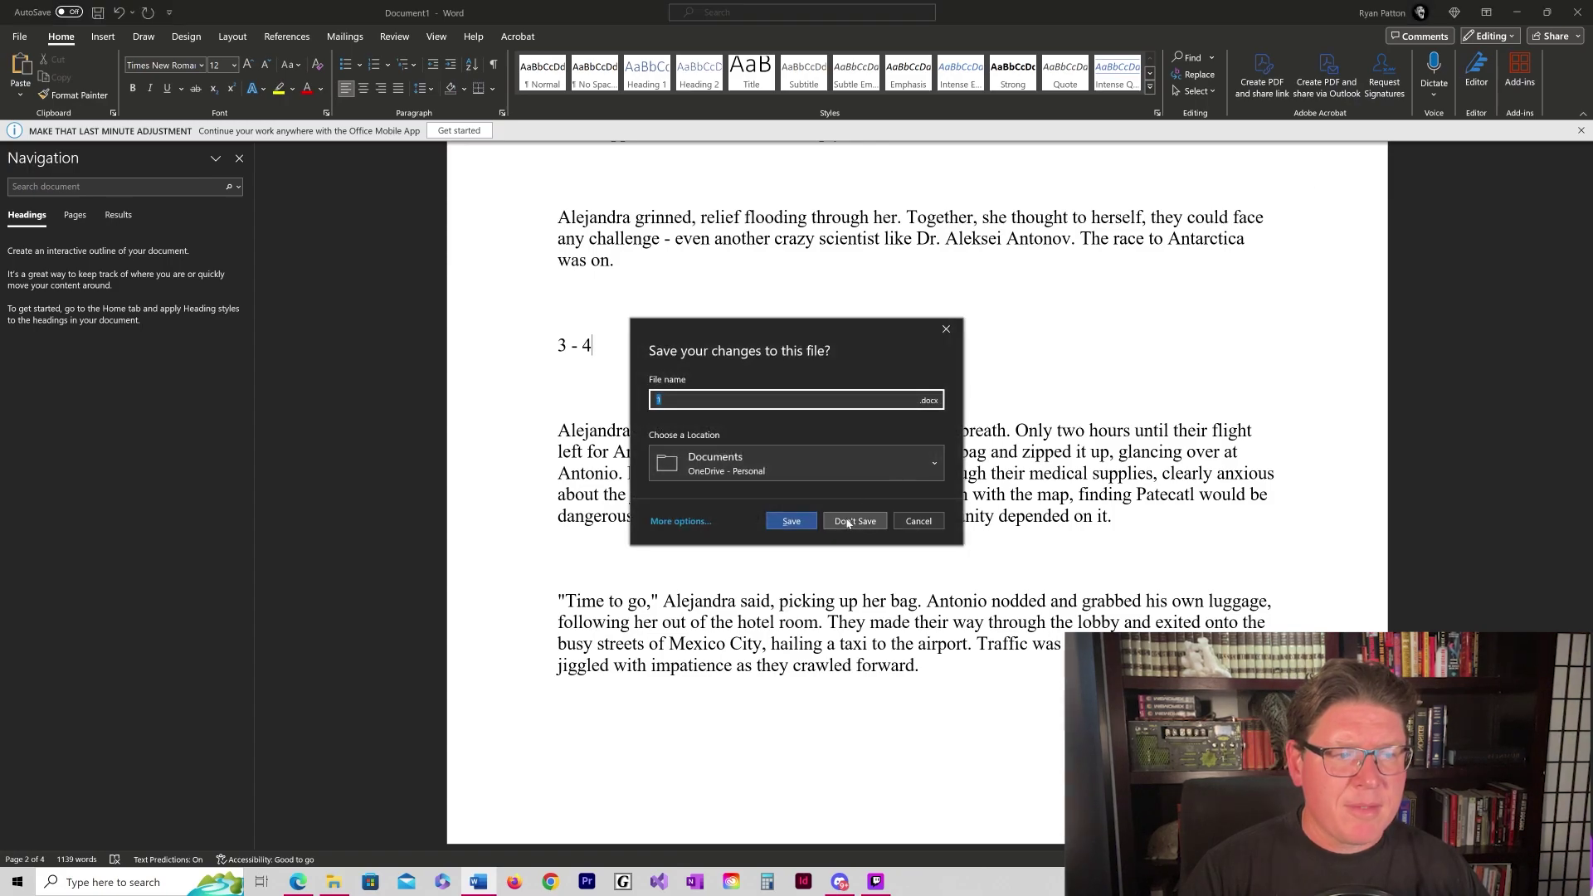
left_click(848, 521)
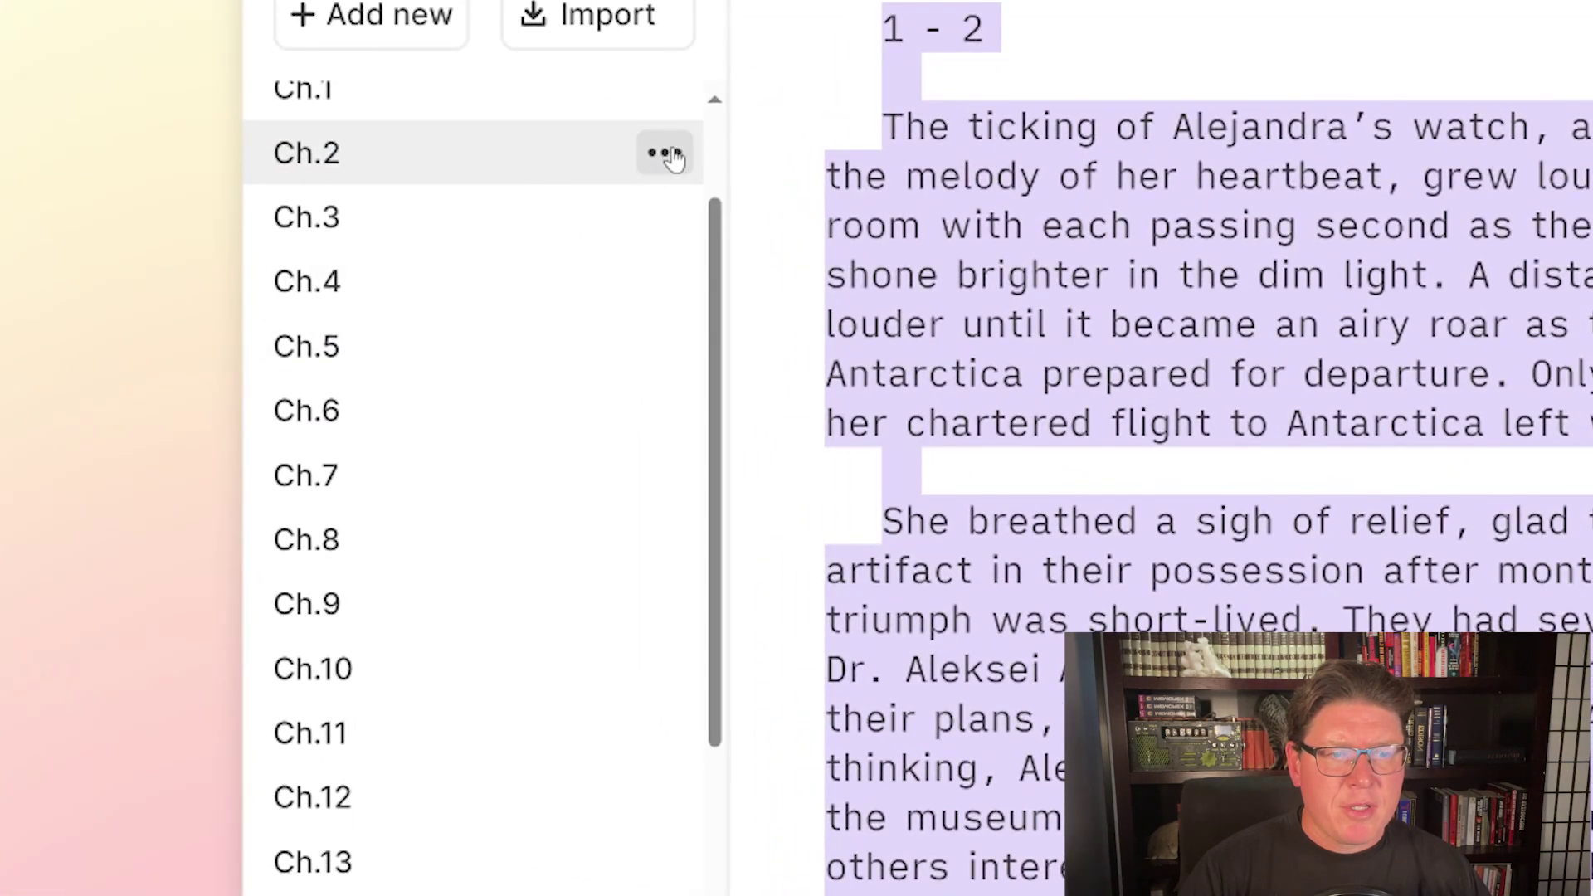
Export Ch.2 from the Sudowrite project as a .docx file and show the download in its folder.
left_click(671, 154)
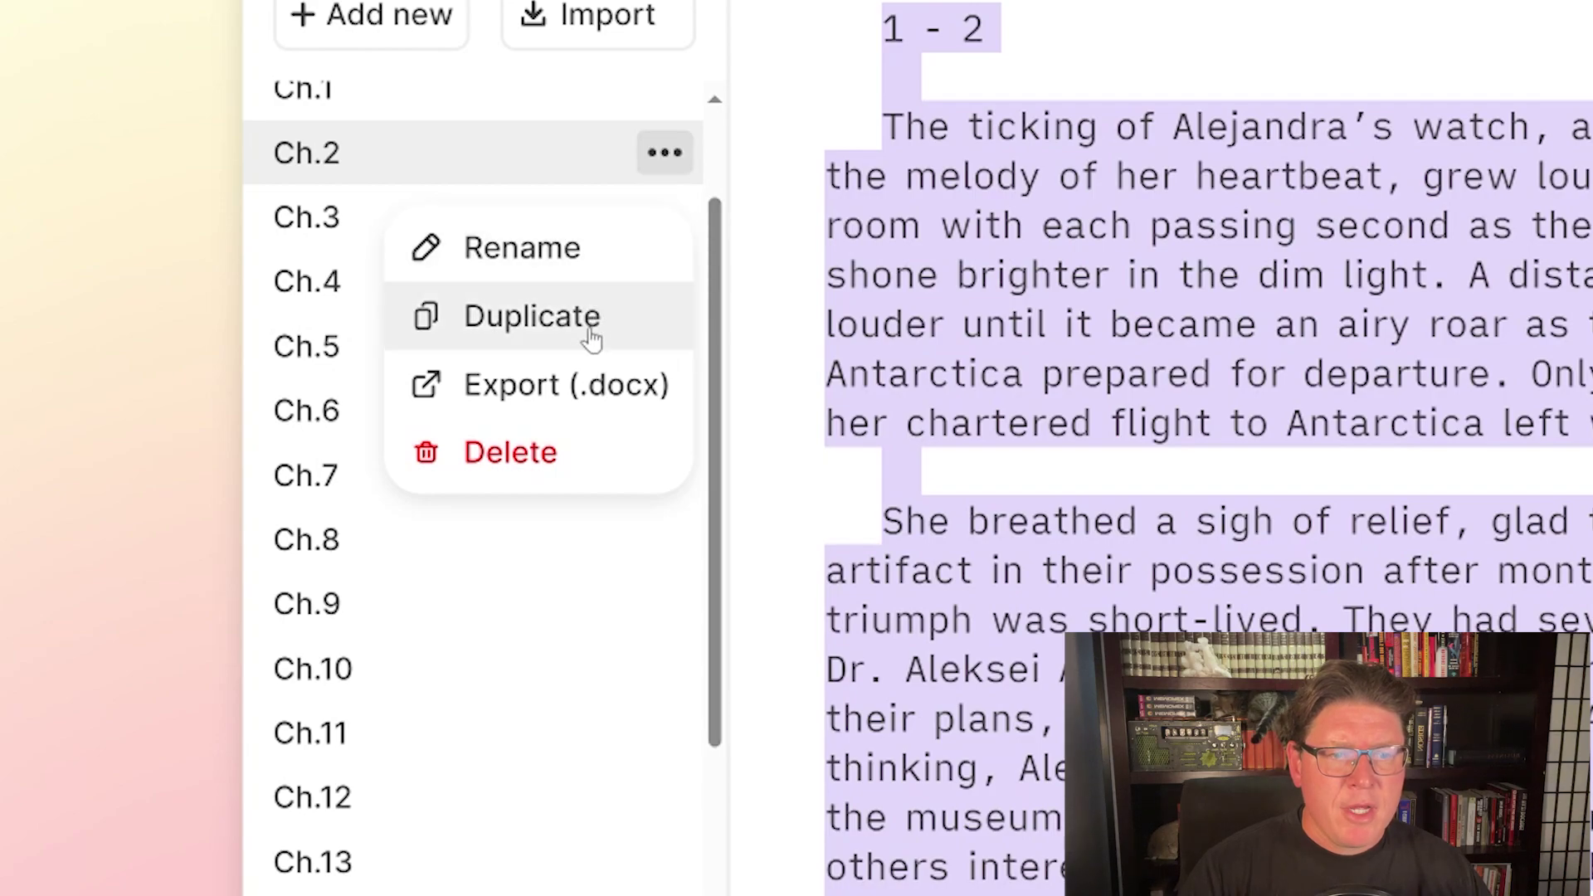
key("Escape")
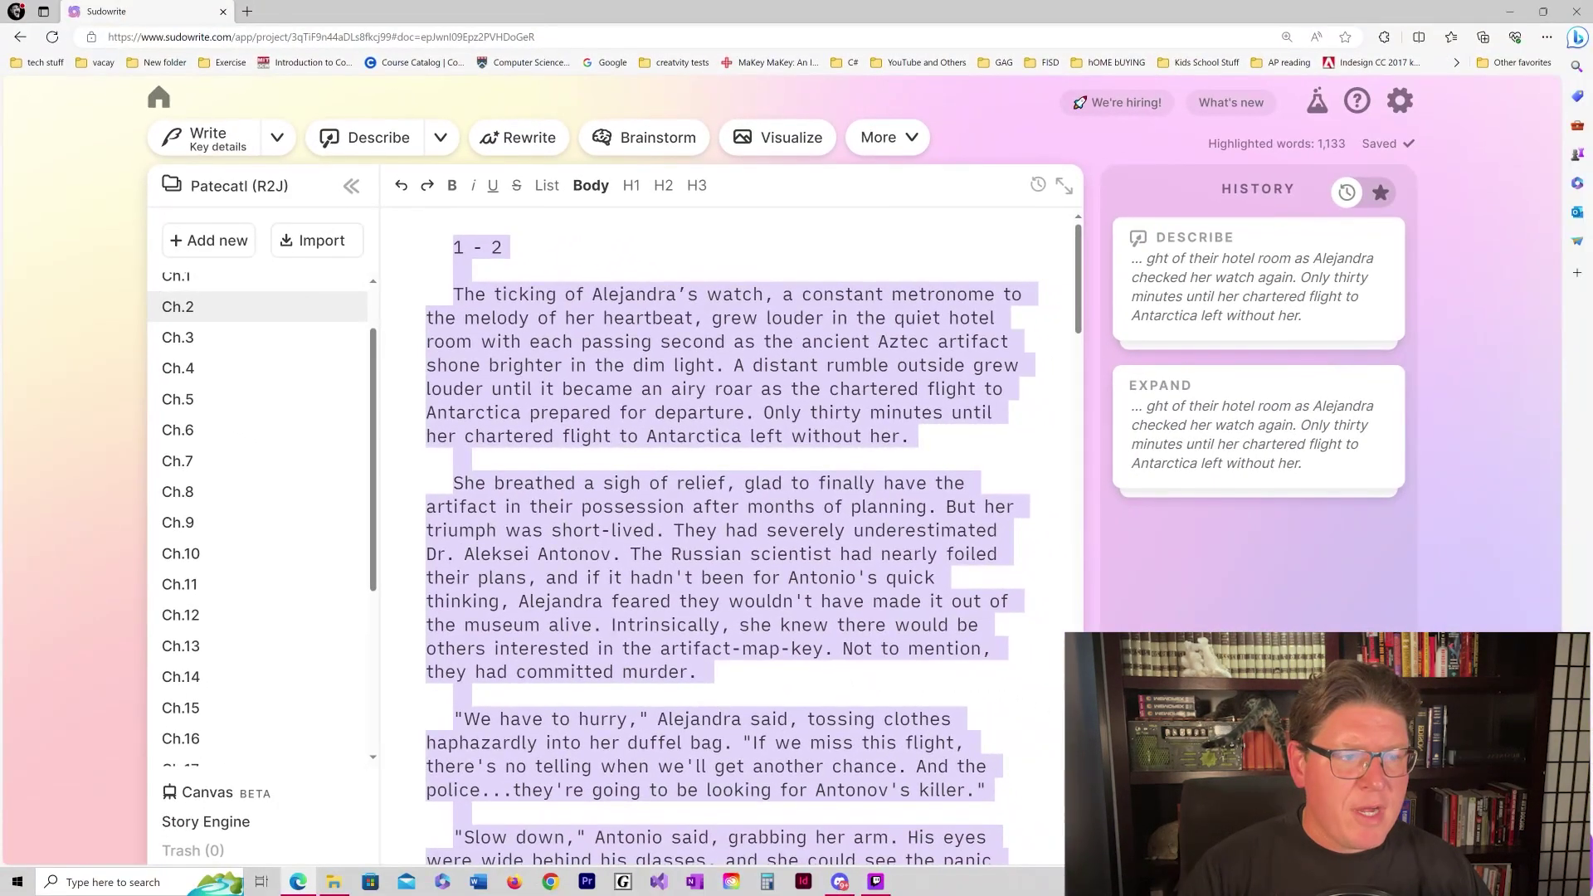
left_click(1427, 97)
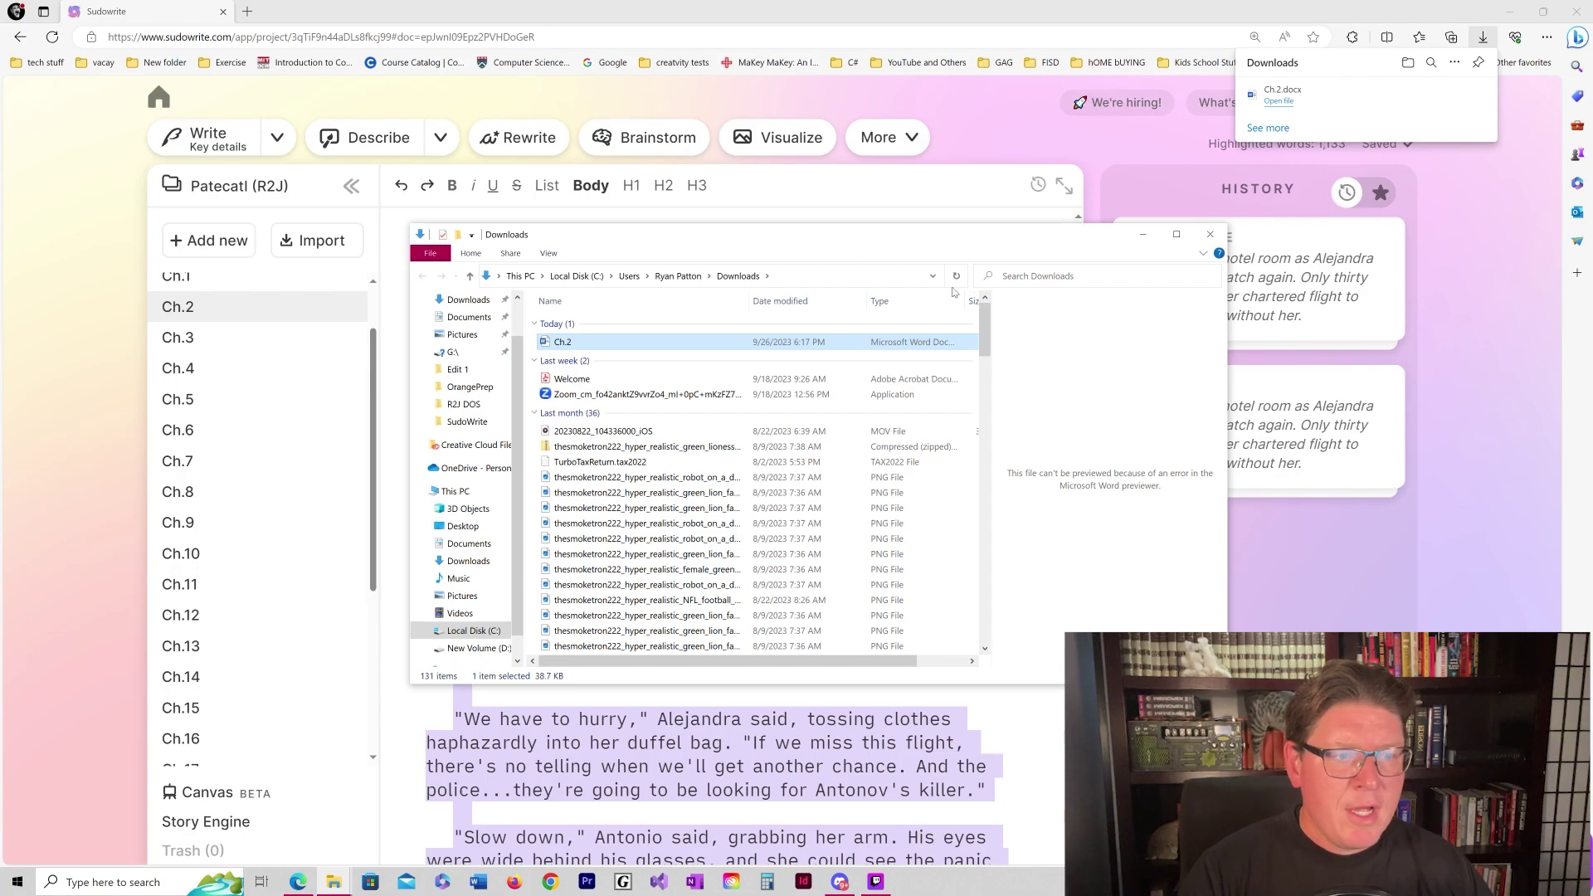
Close the Downloads folder and view the exported chapter documents in the R2J folder Edit 1.
left_click(1210, 234)
left_click(333, 881)
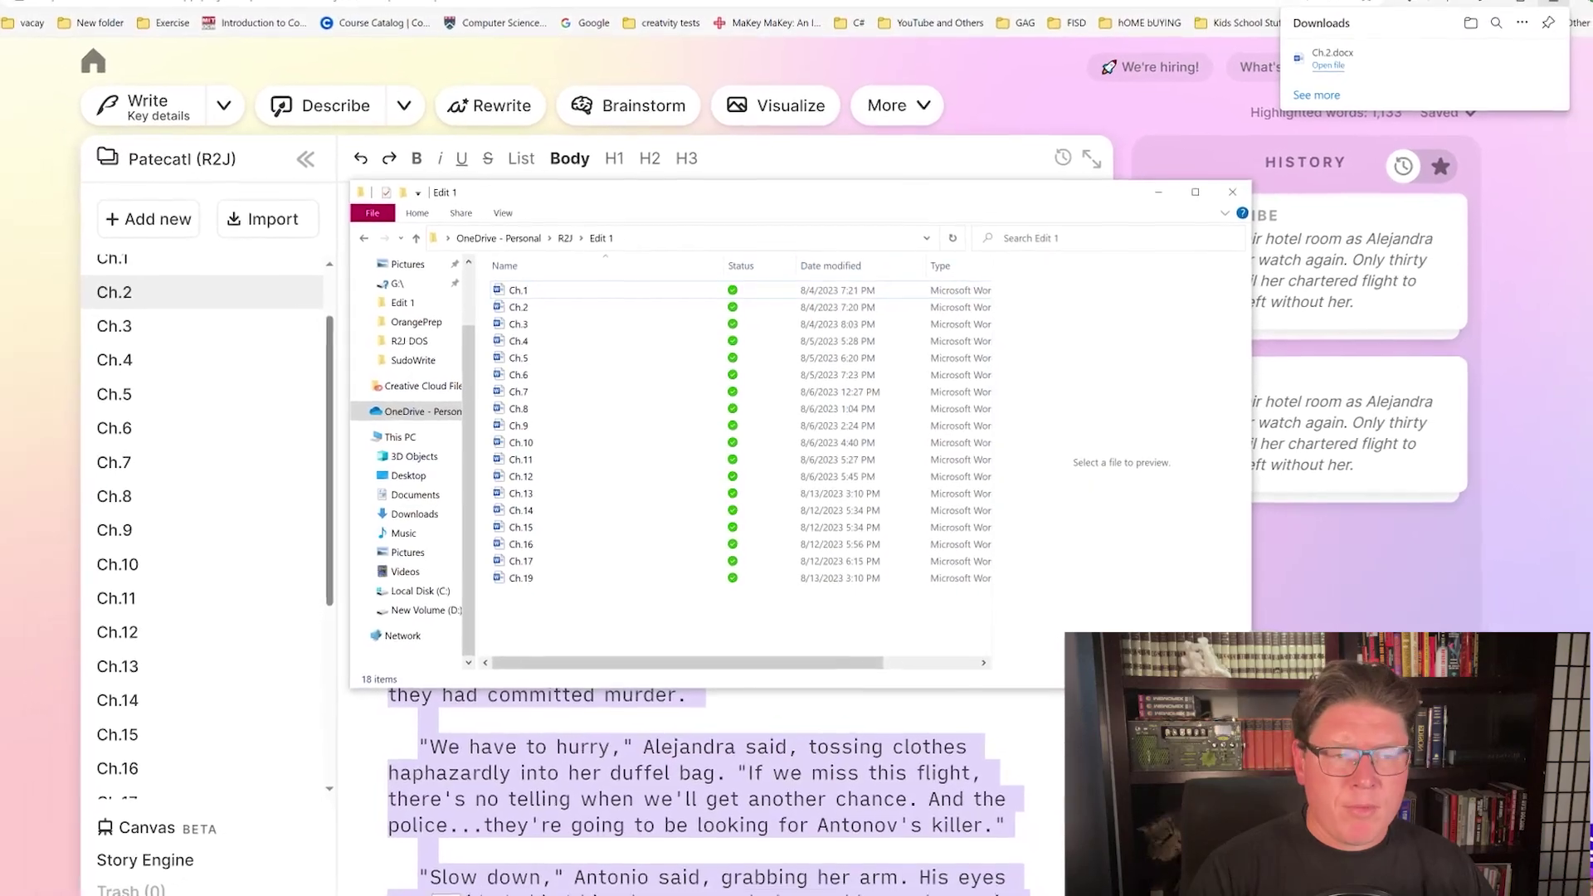
Switch to a blank Word document and start inserting text from a file.
left_click(478, 883)
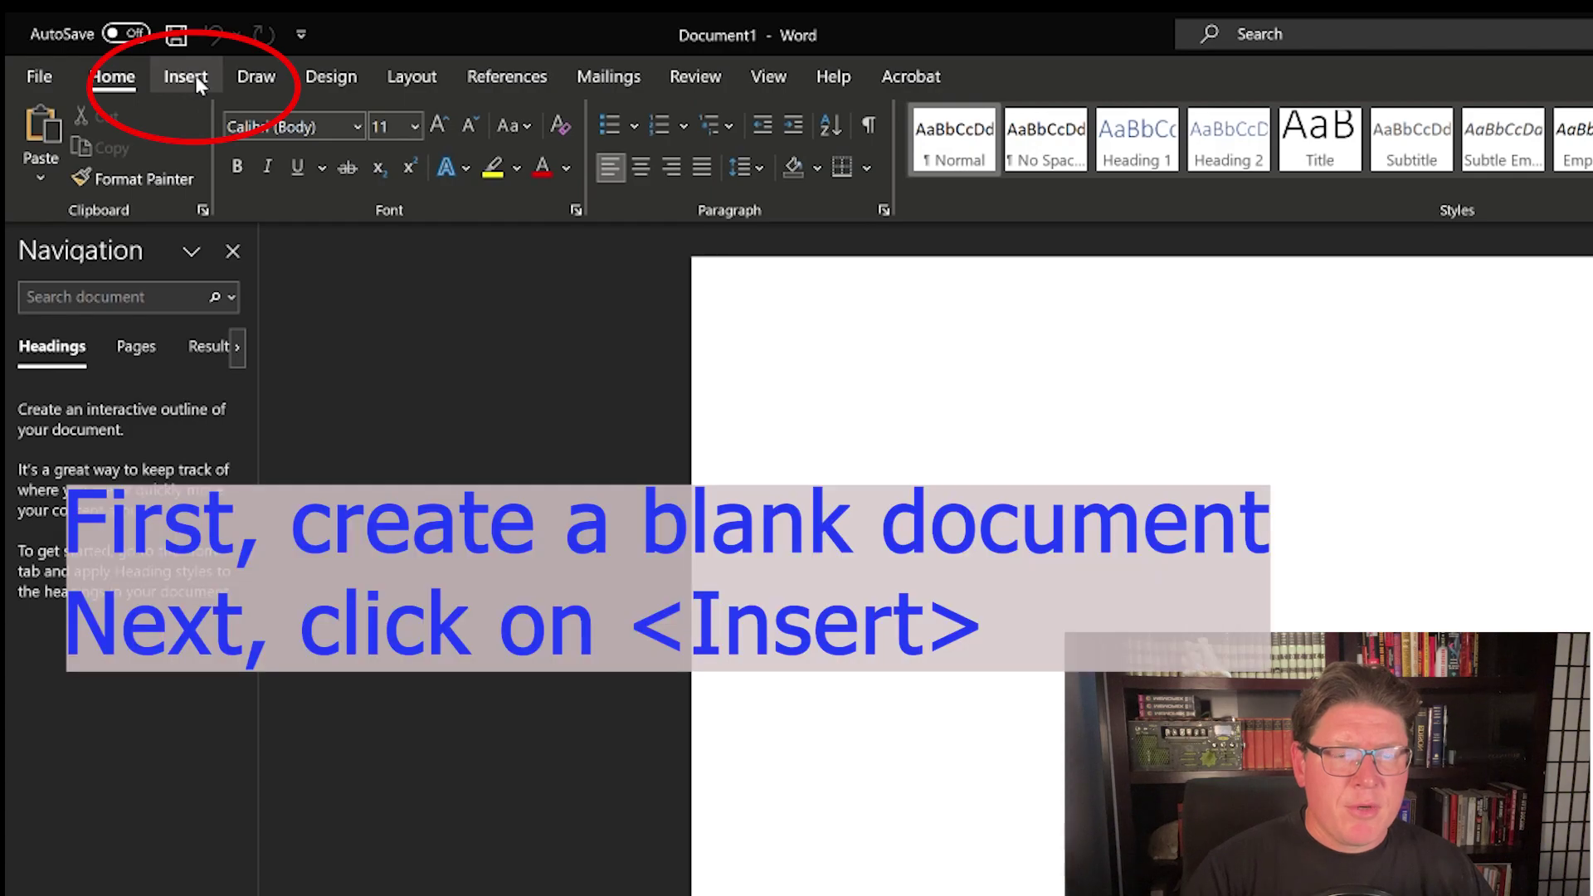
left_click(186, 76)
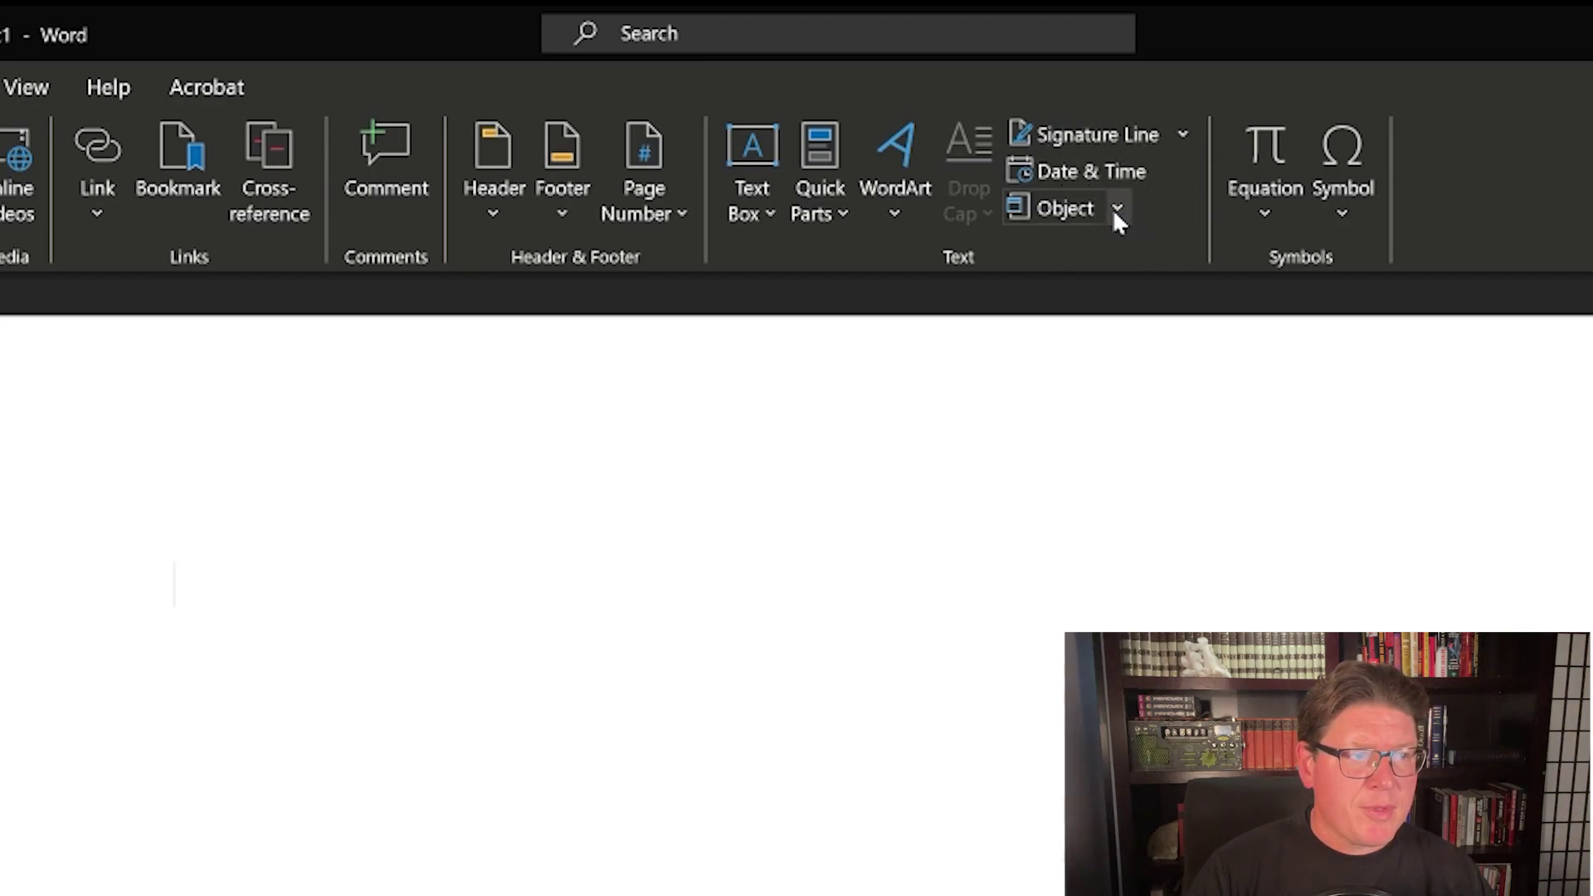
left_click(1116, 210)
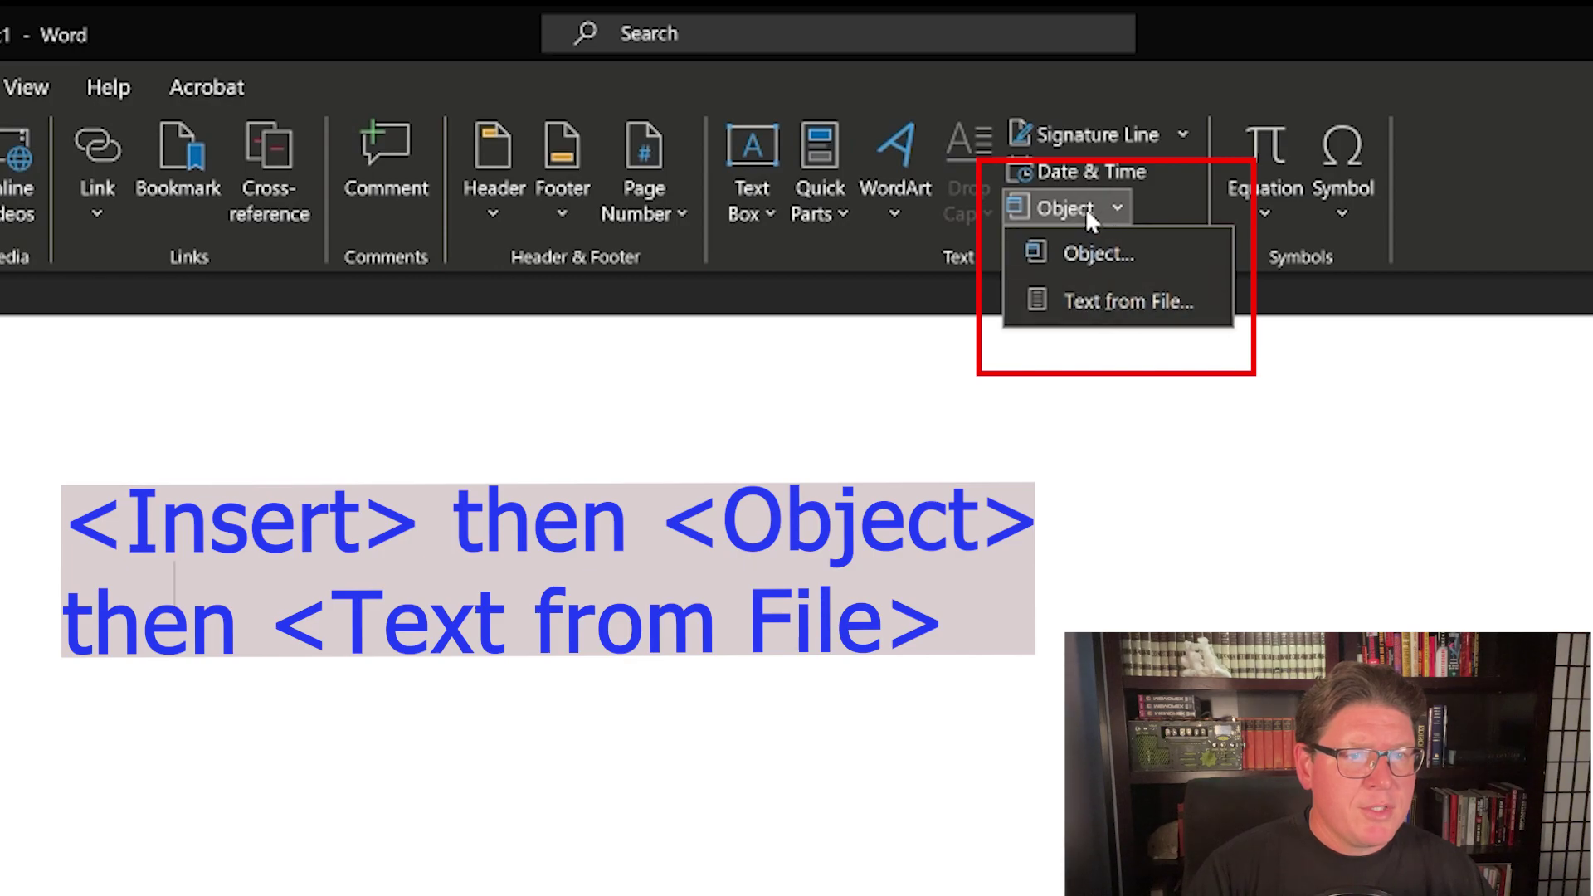
left_click(1104, 302)
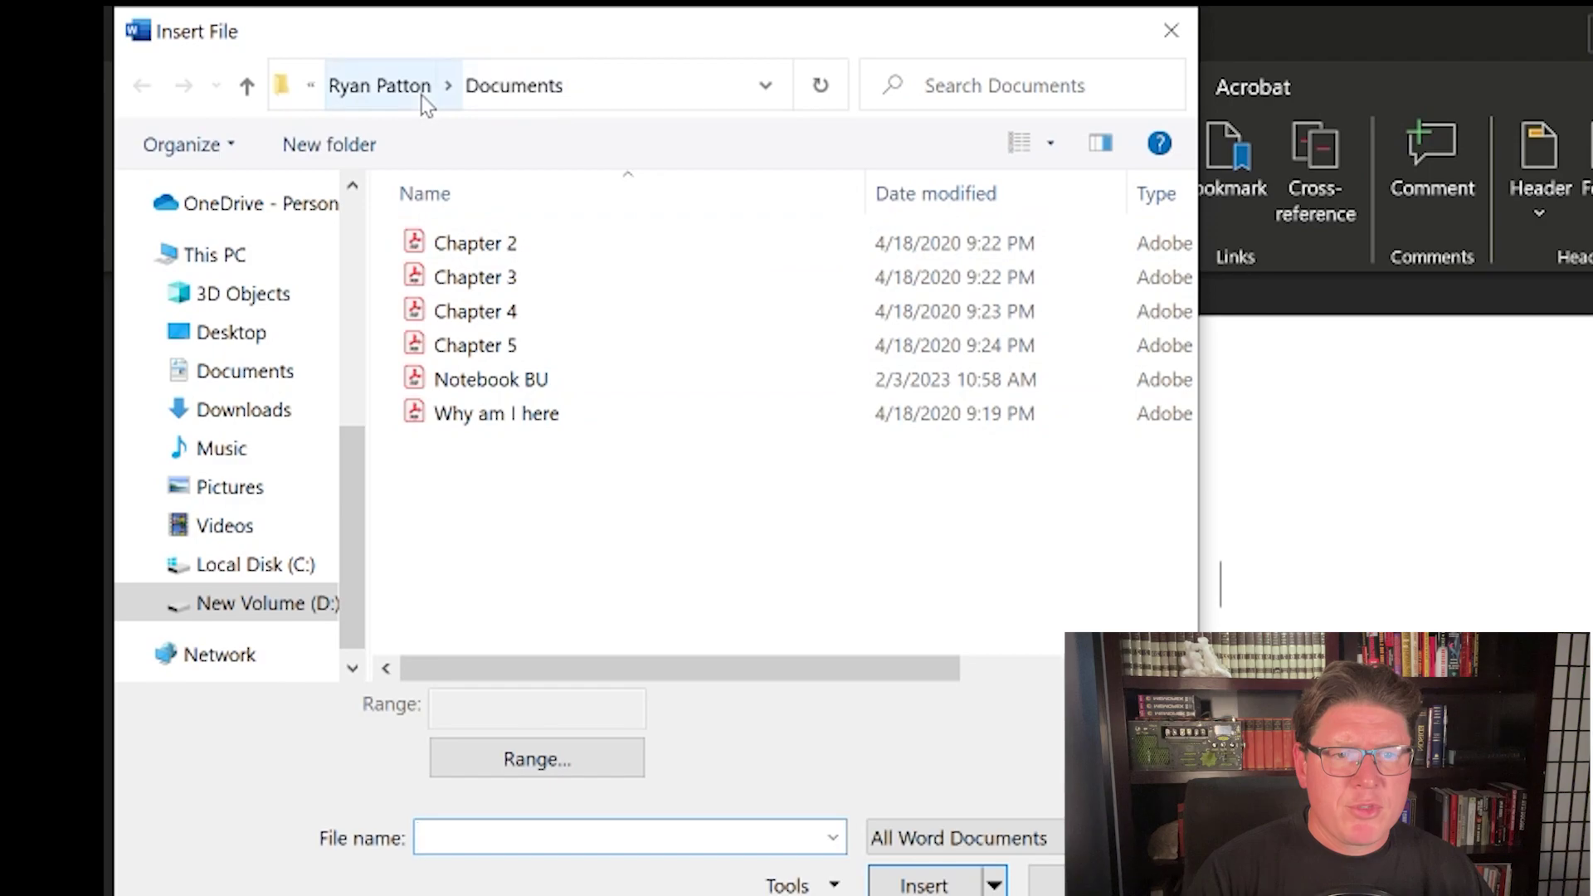
Browse to the Edit 1 folder inside the OneDrive R2J folder as the source of the chapter files.
left_click_drag(349, 526, 353, 447)
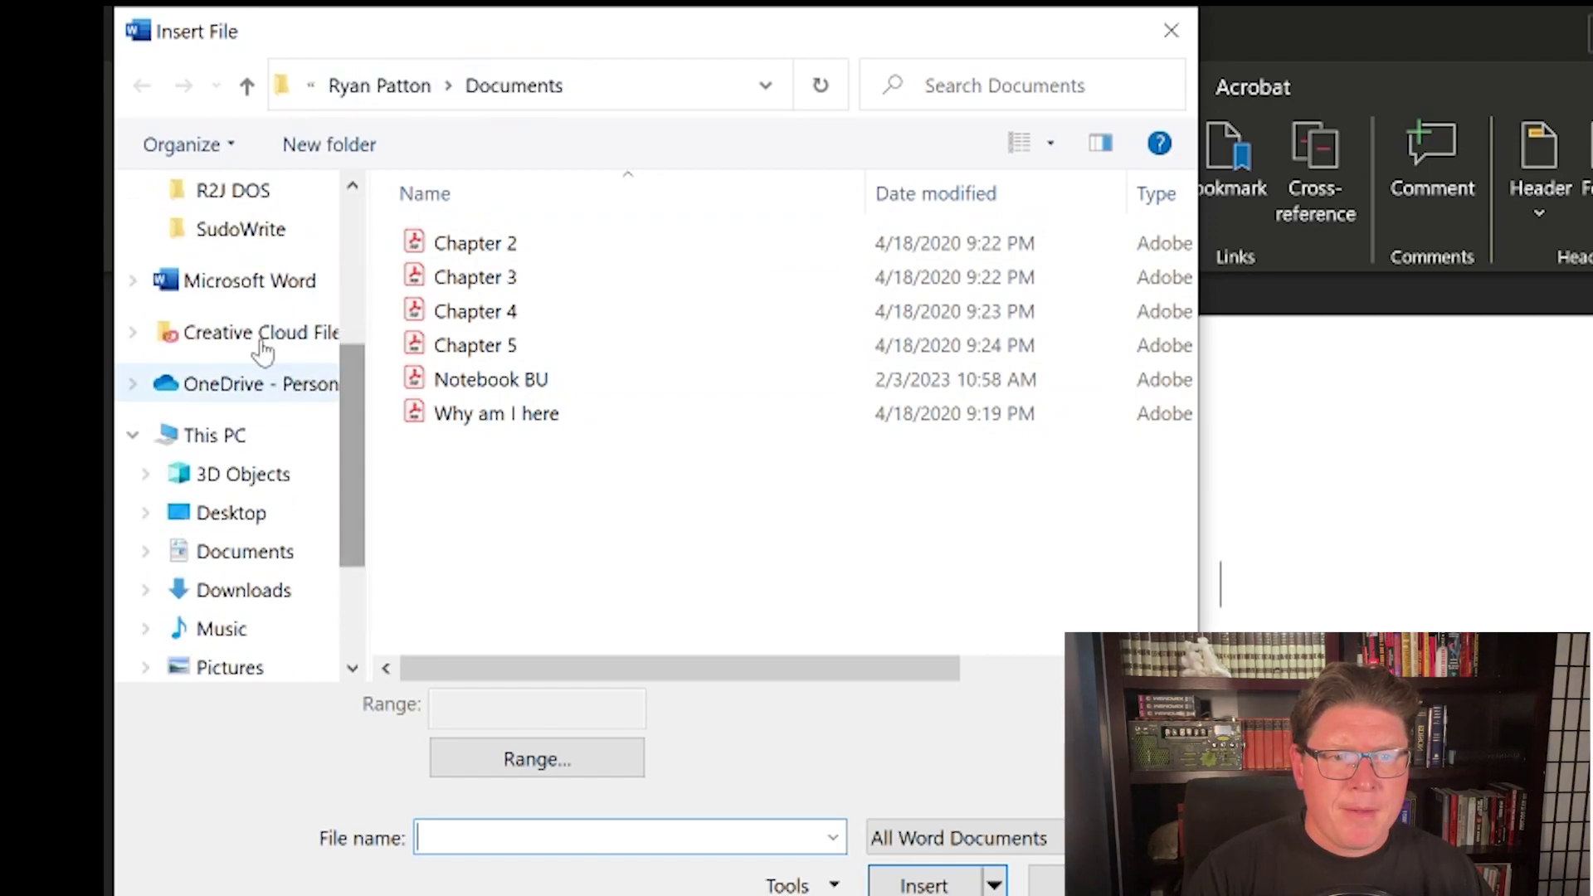
left_click(259, 397)
scroll(594, 459, "down", 3)
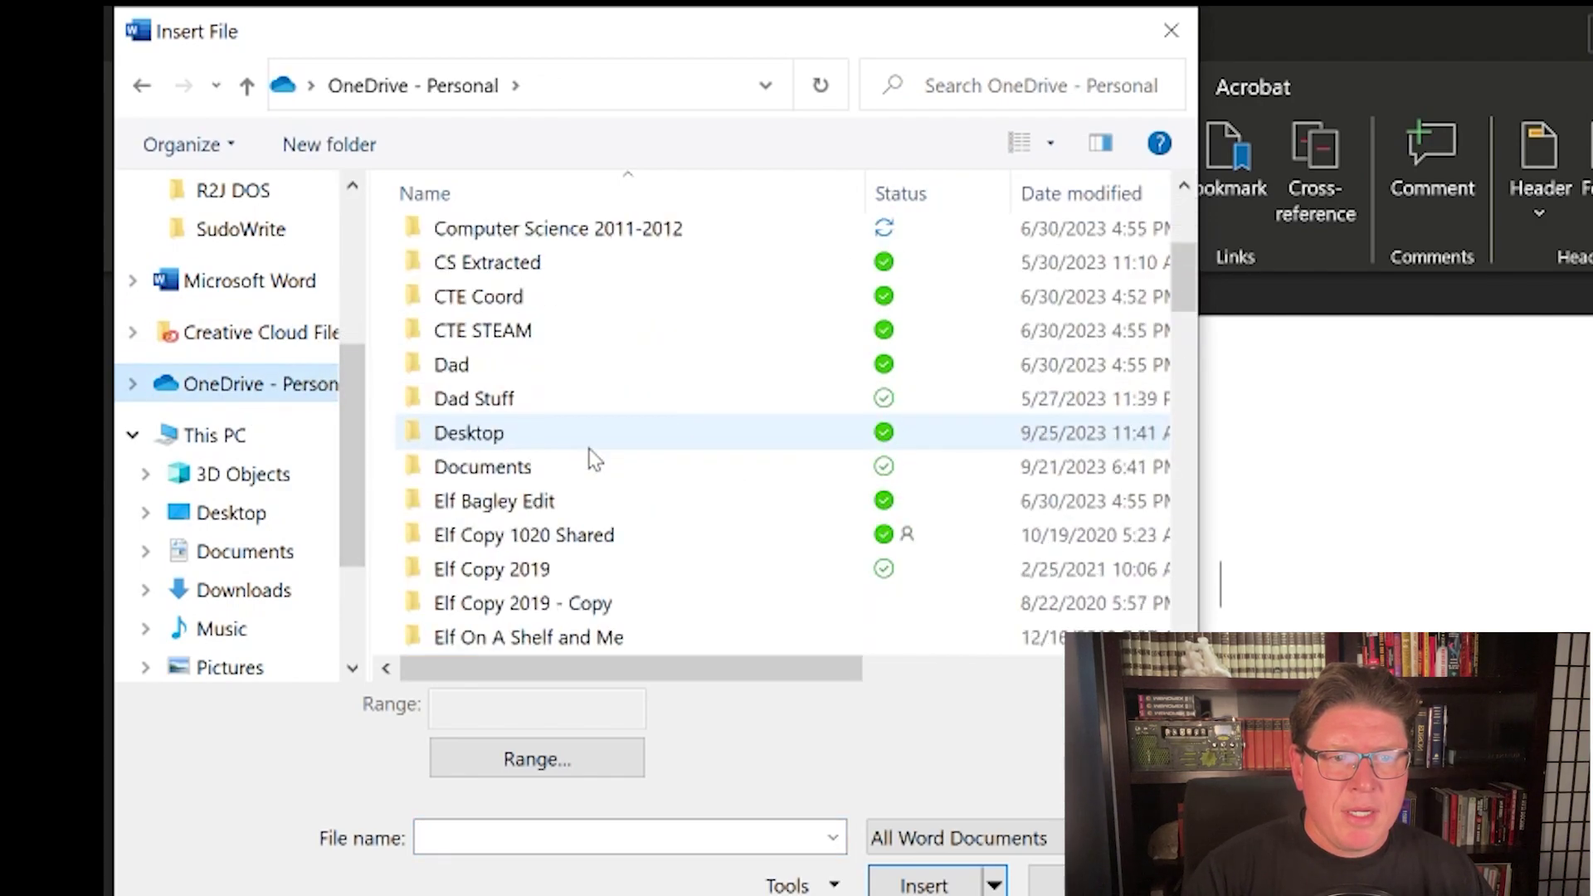
scroll(594, 459, "down", 6)
double_click(543, 439)
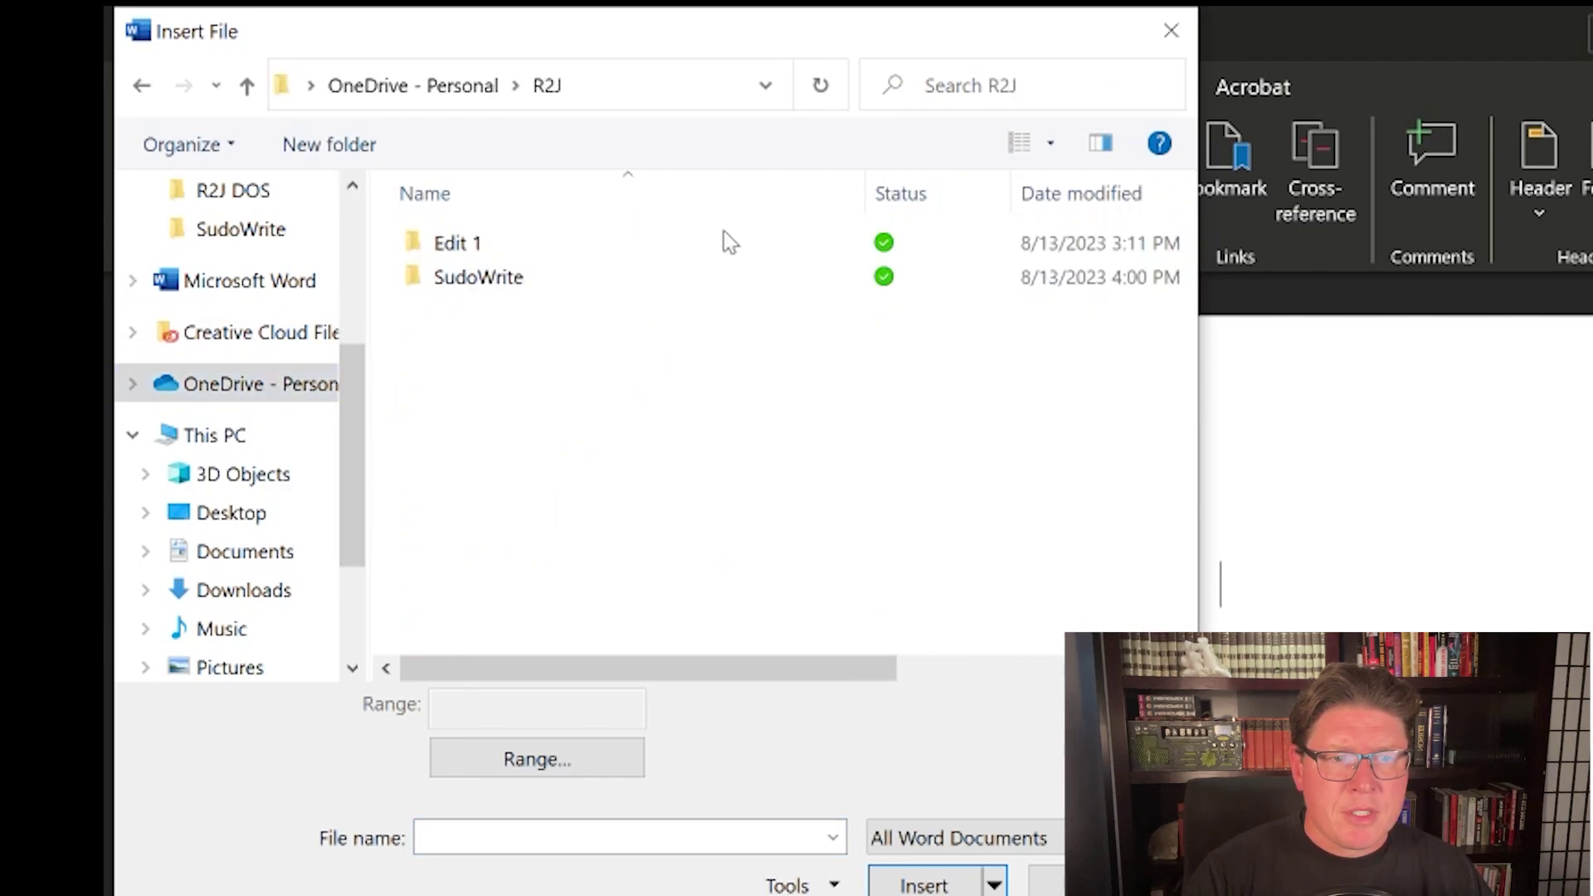
double_click(502, 247)
scroll(572, 332, "down", 2)
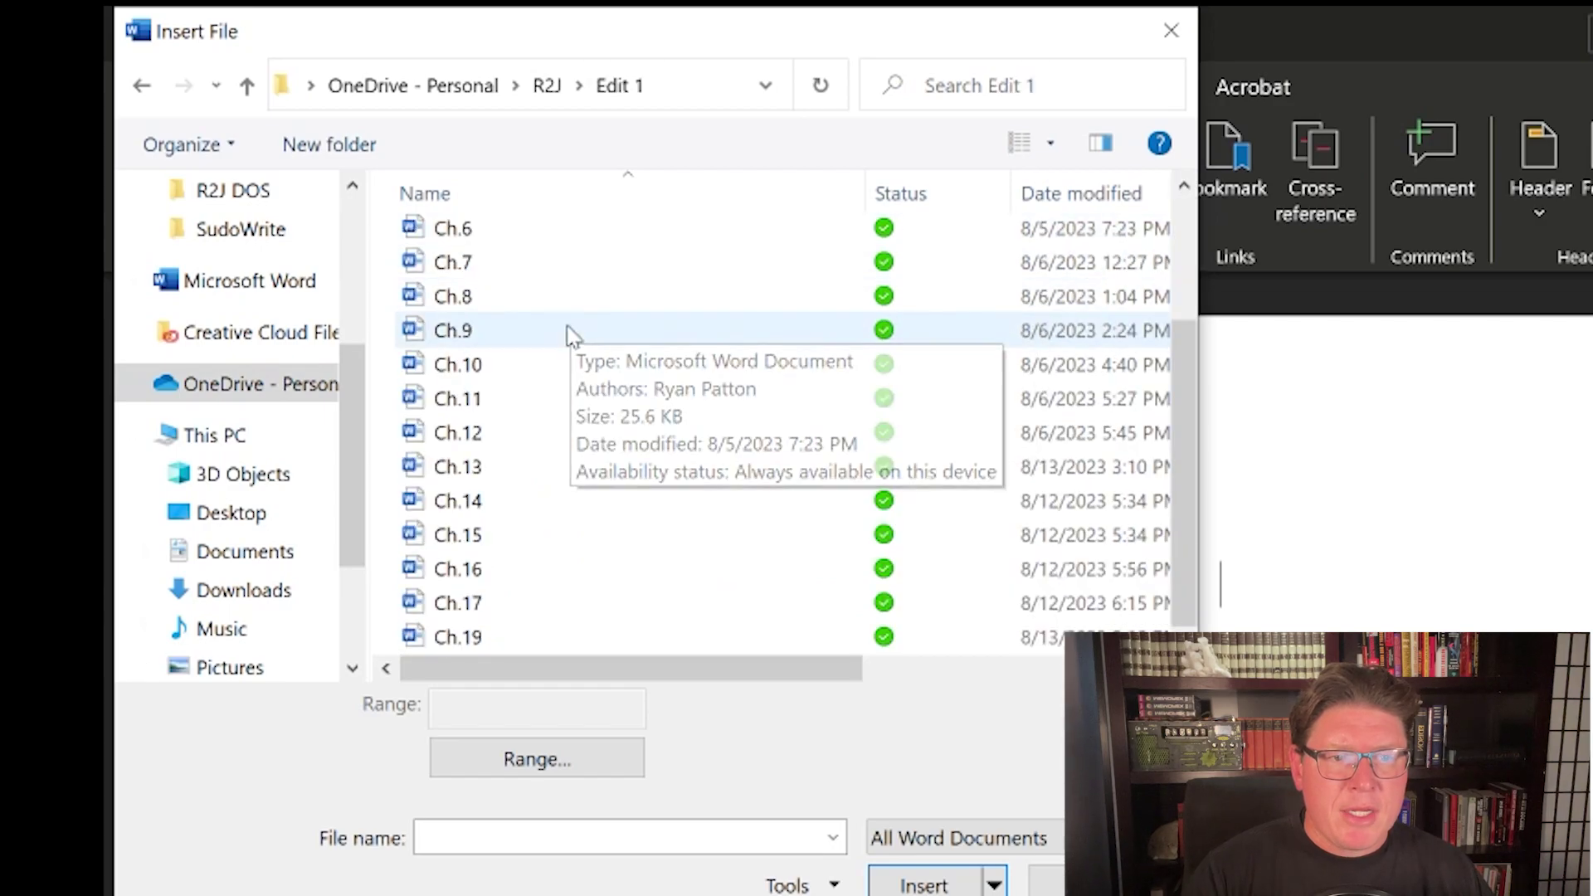
scroll(573, 332, "up", 2)
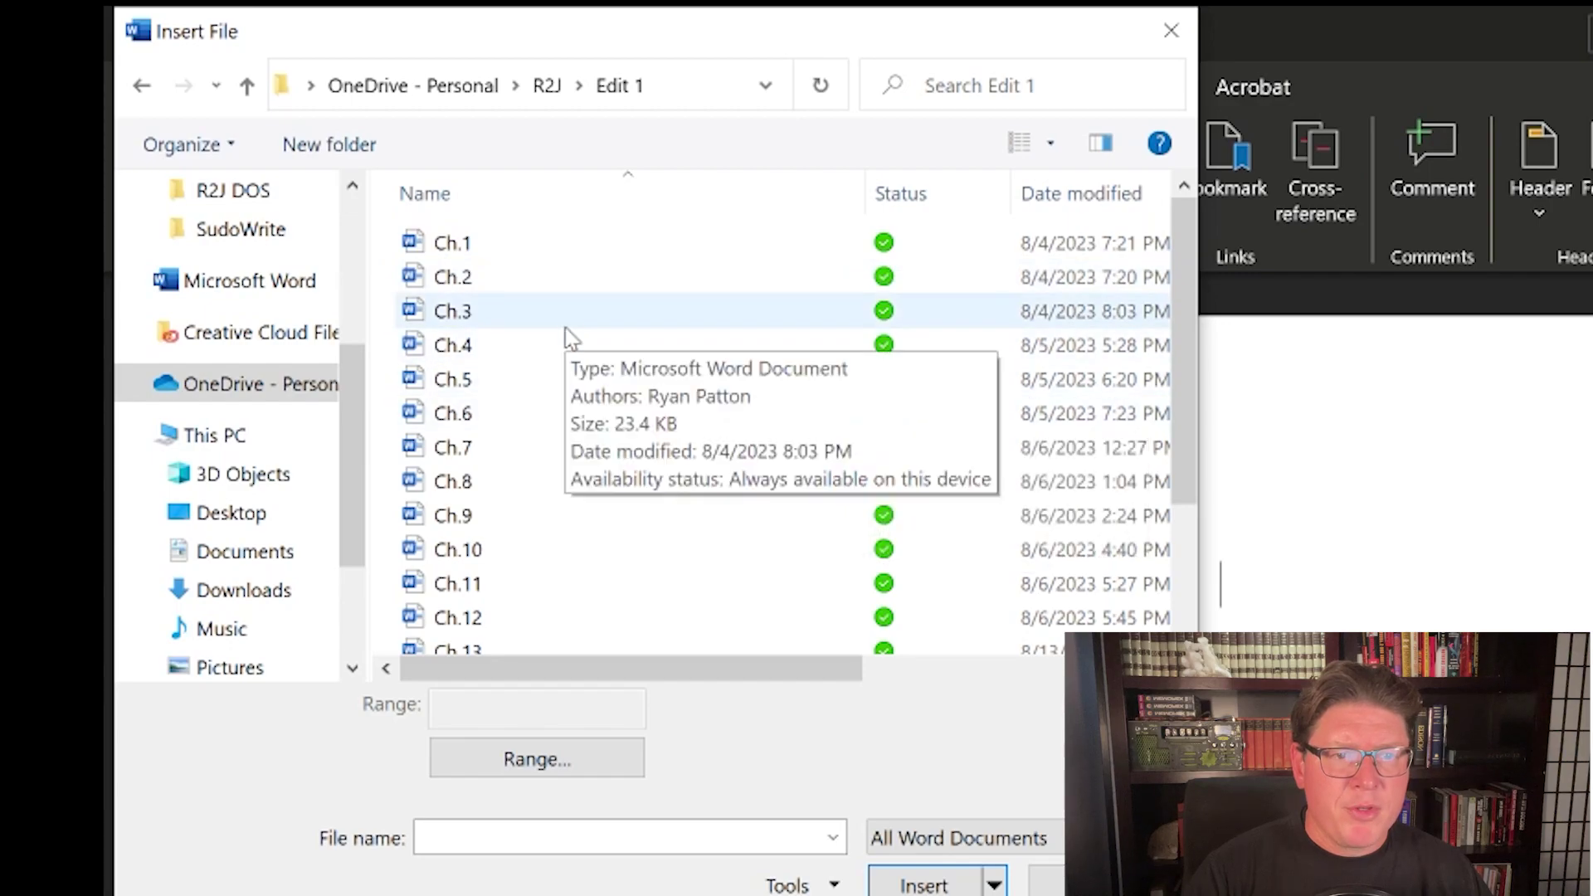
Select all chapter files from Ch.1 through Ch.19 and insert their text into the blank document.
left_click(552, 249)
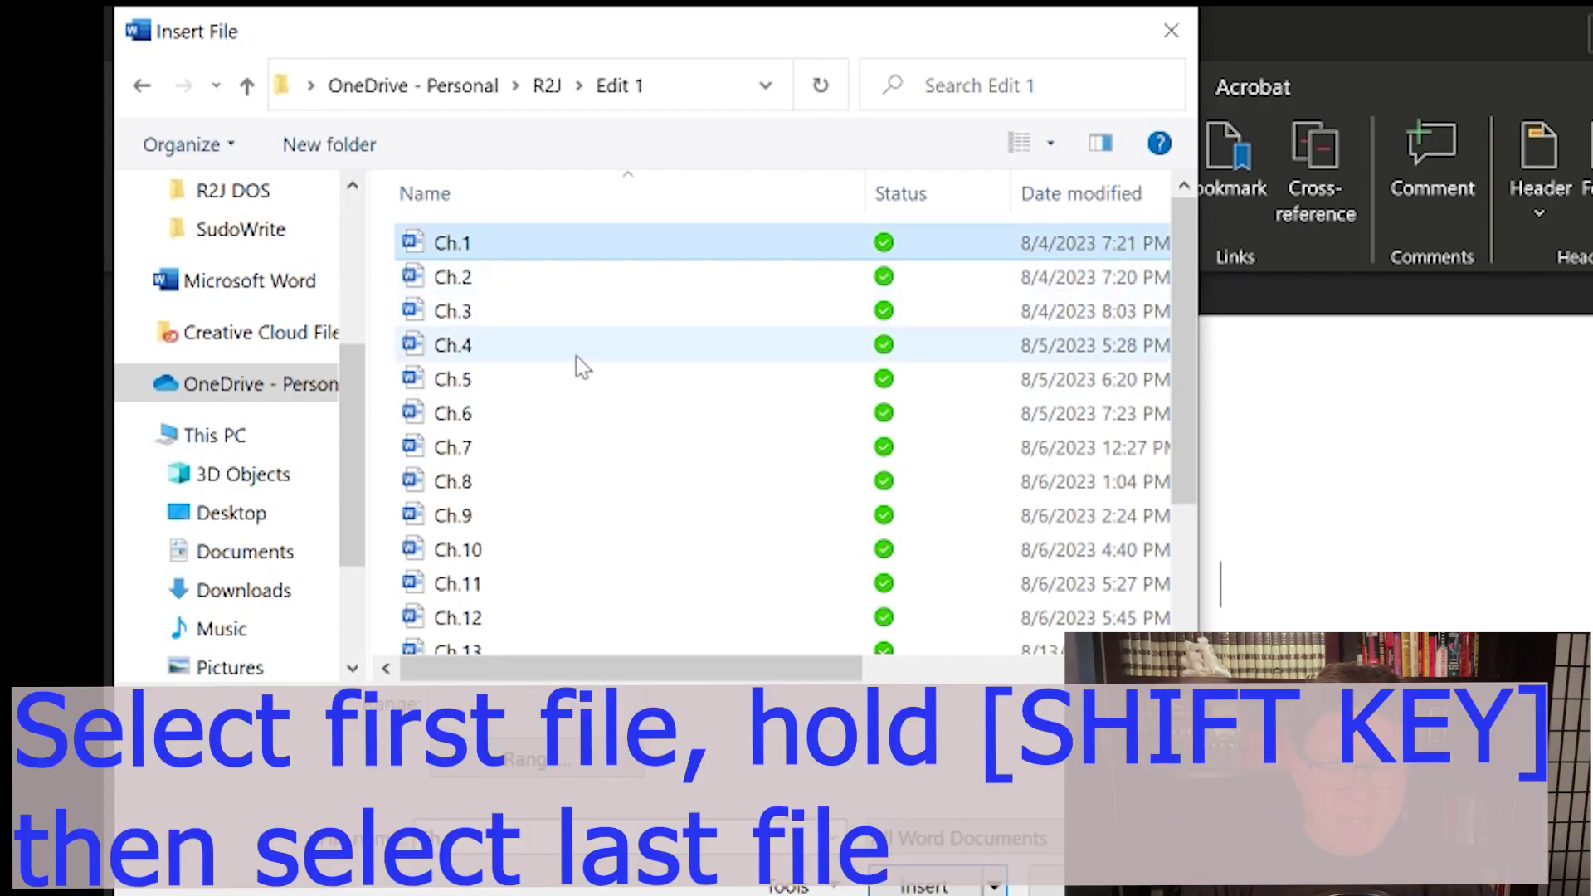
scroll(579, 386, "down", 1)
scroll(577, 386, "down", 1)
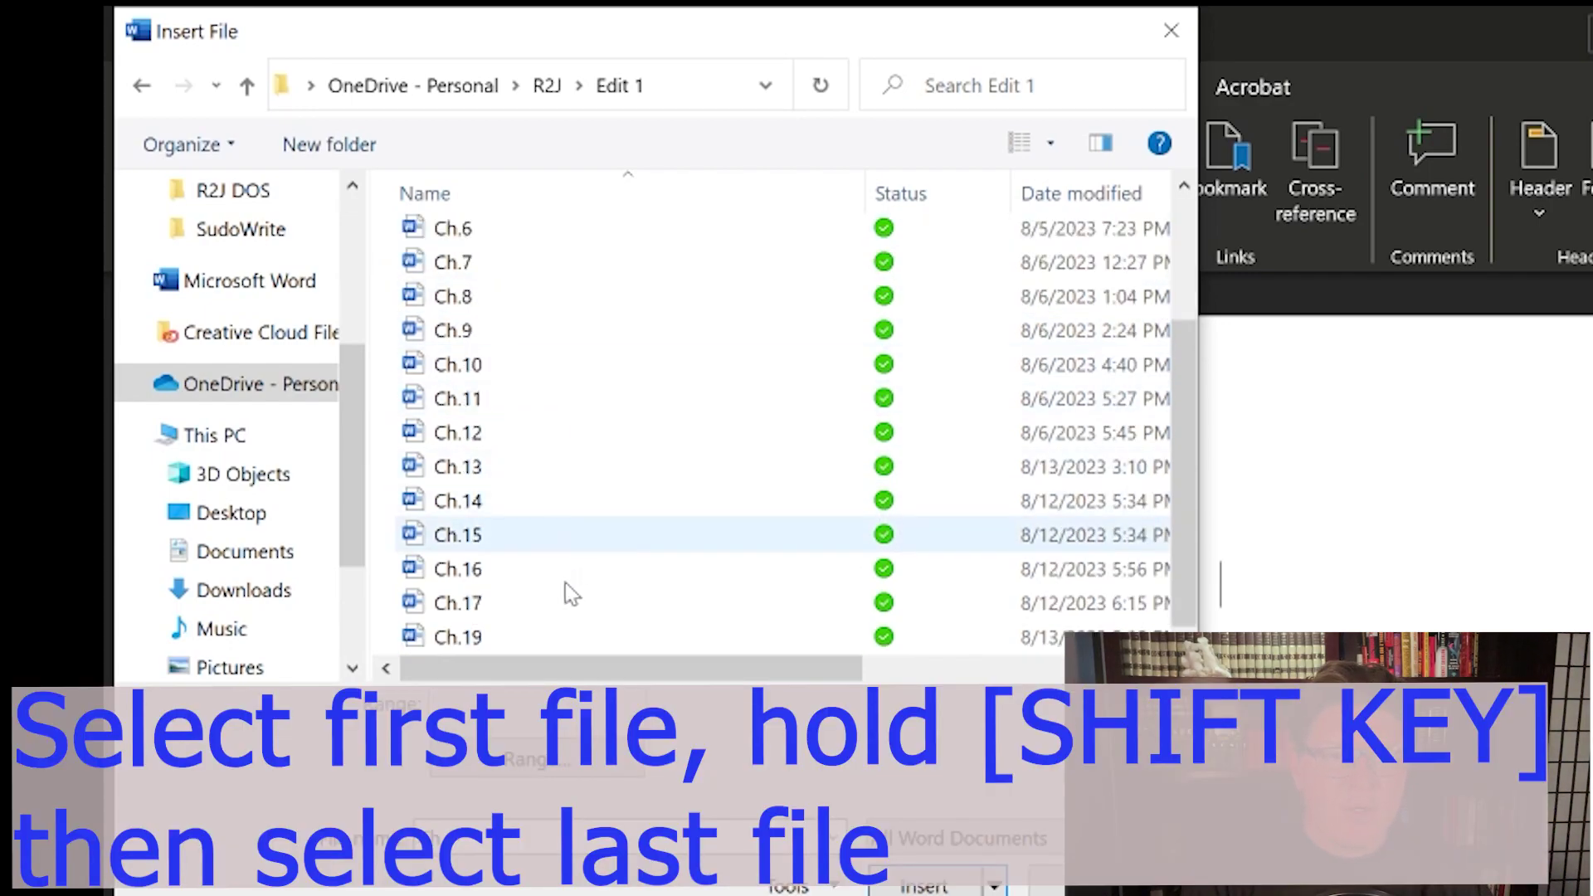
left_click(562, 638, "shift")
scroll(611, 385, "up", 2)
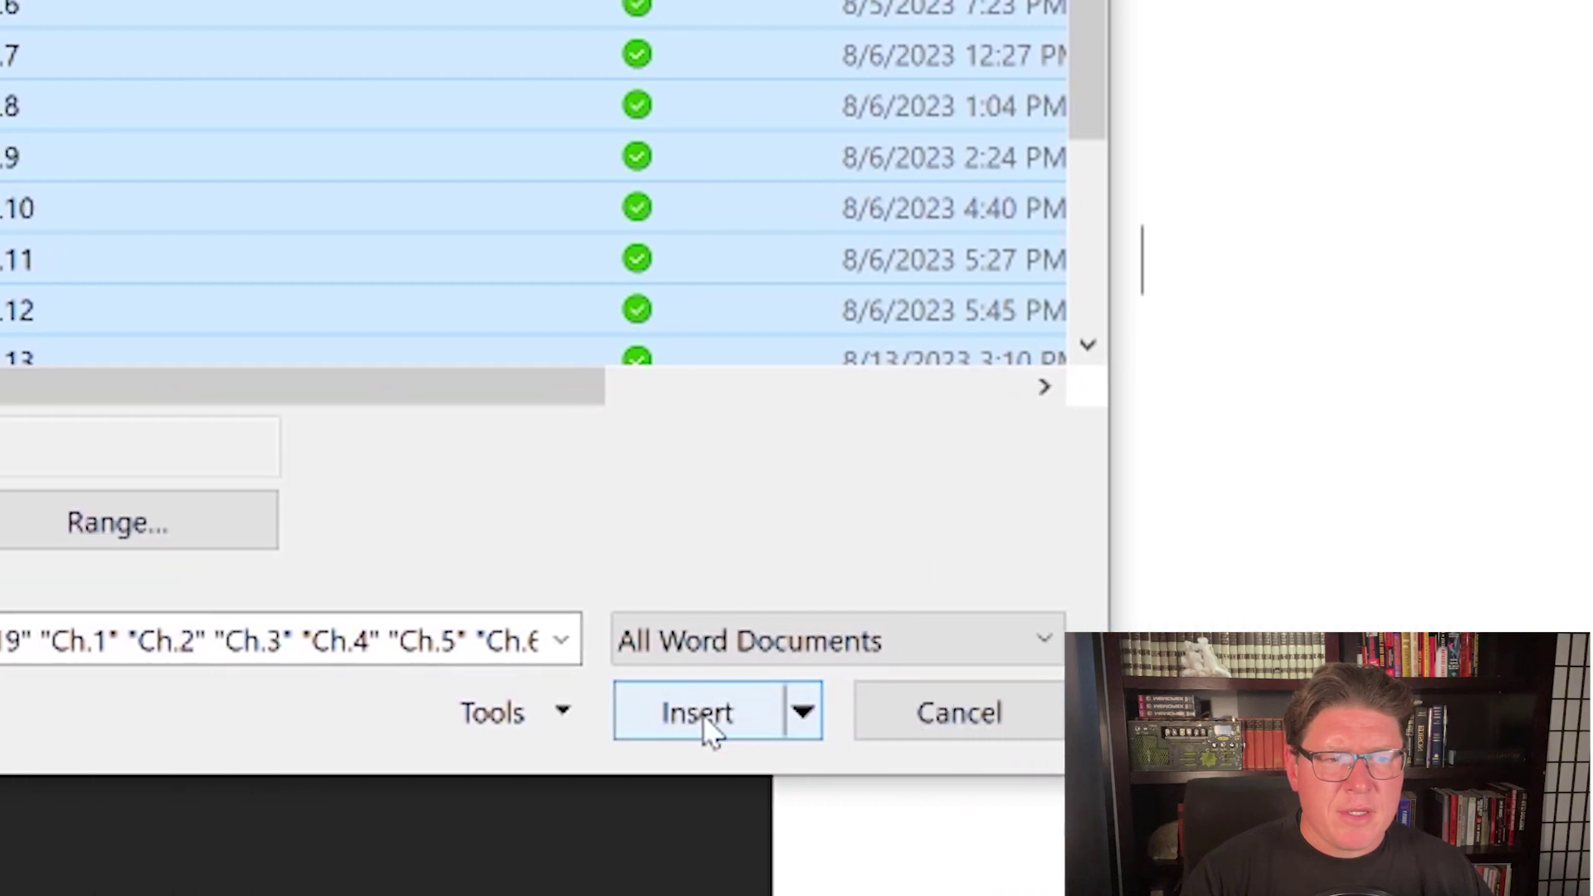
left_click(1062, 715)
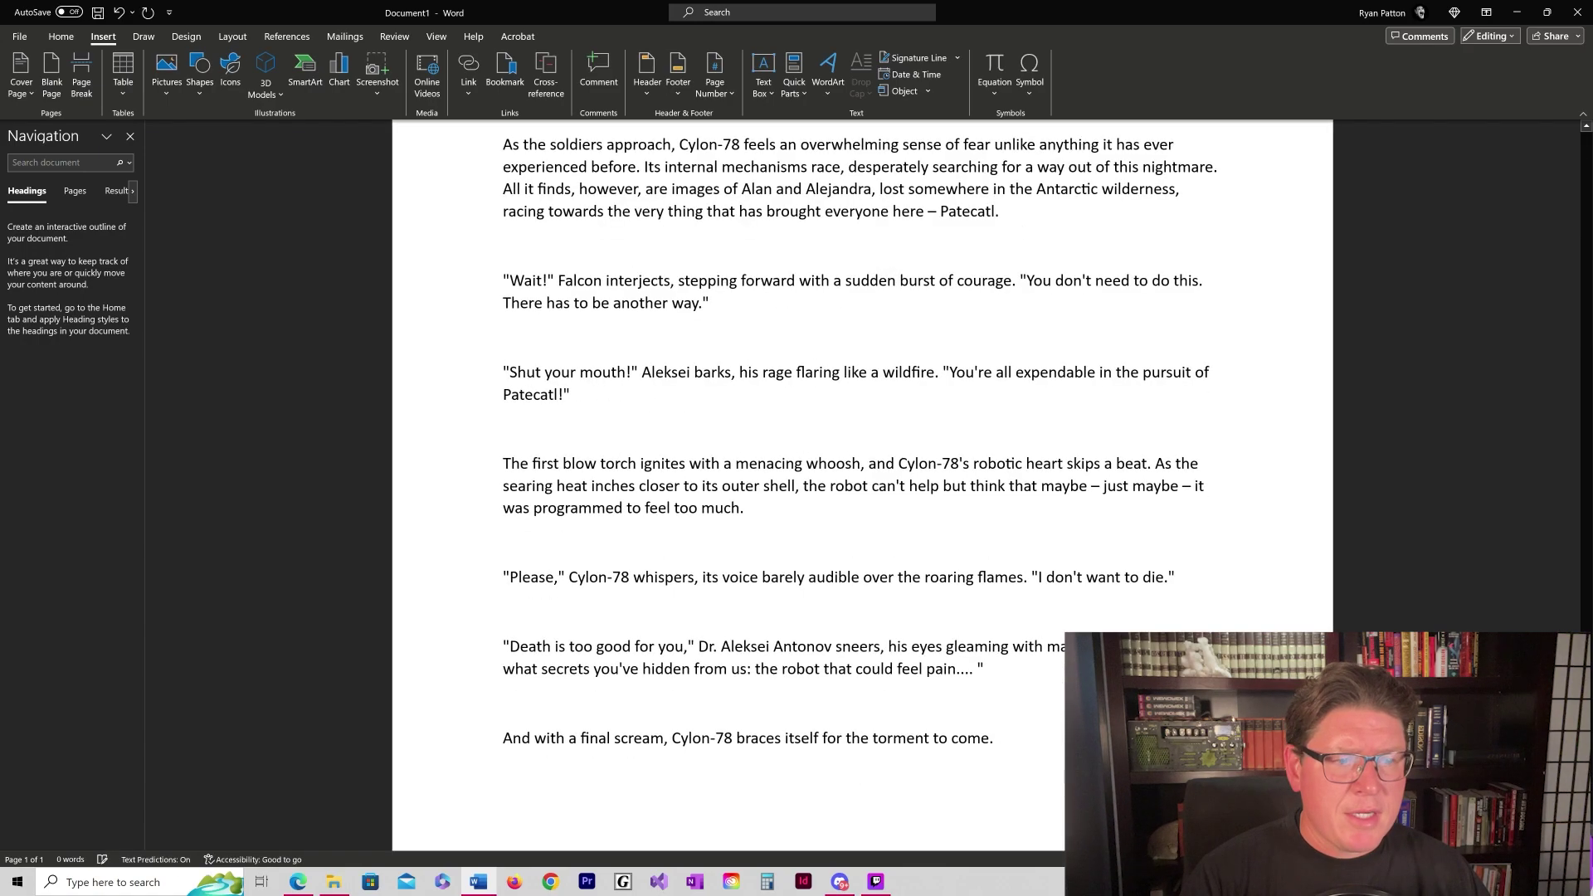
Check the page and word counts of the combined document.
scroll(863, 498, "up", 2)
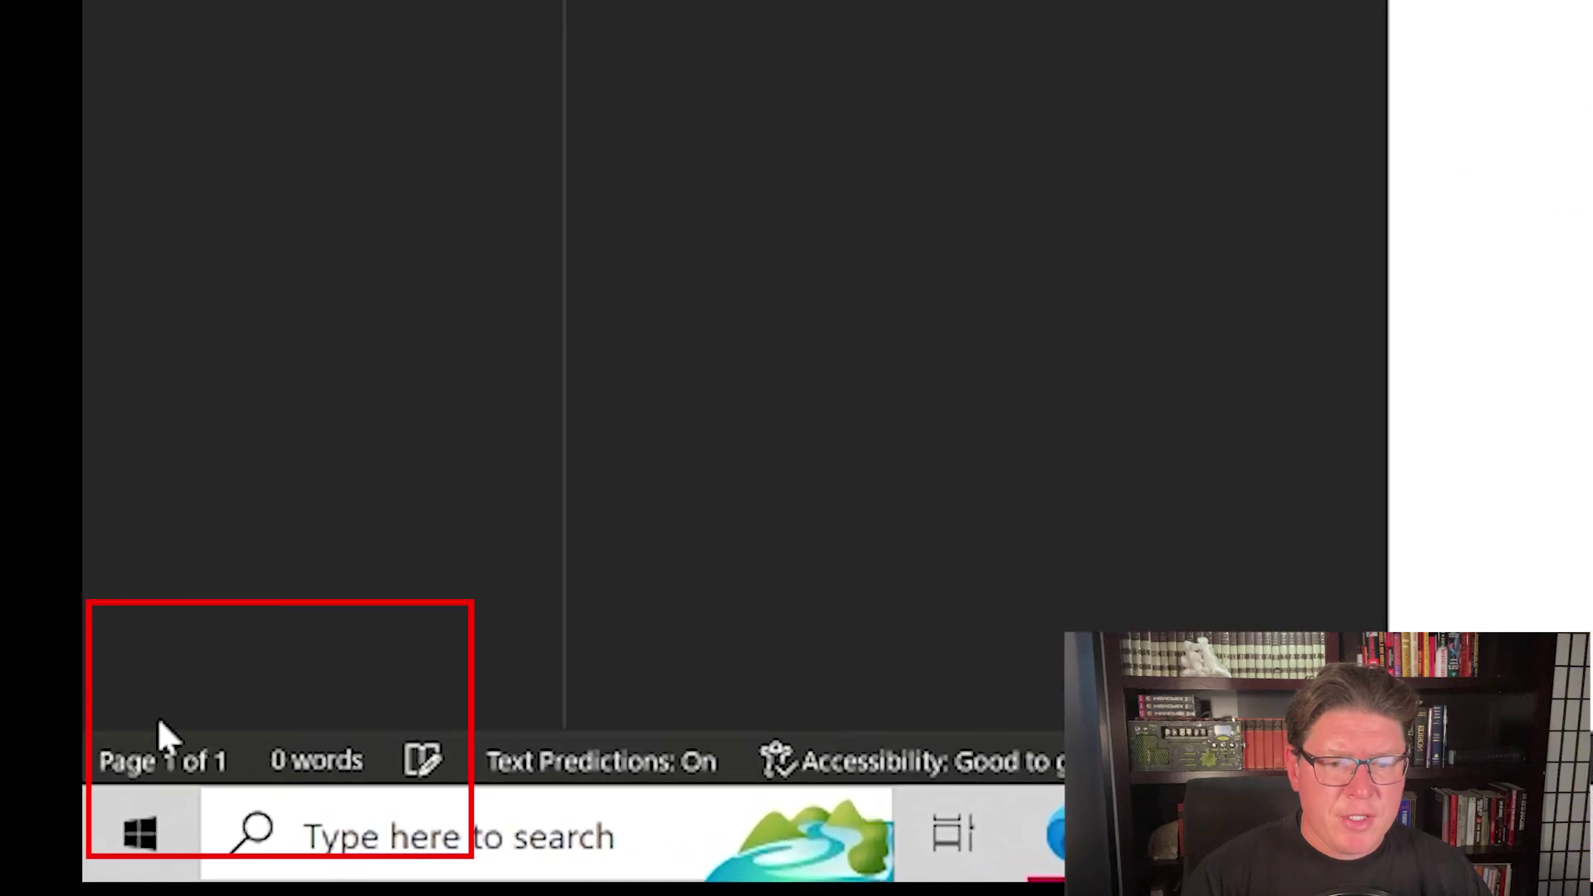
left_click(22, 851)
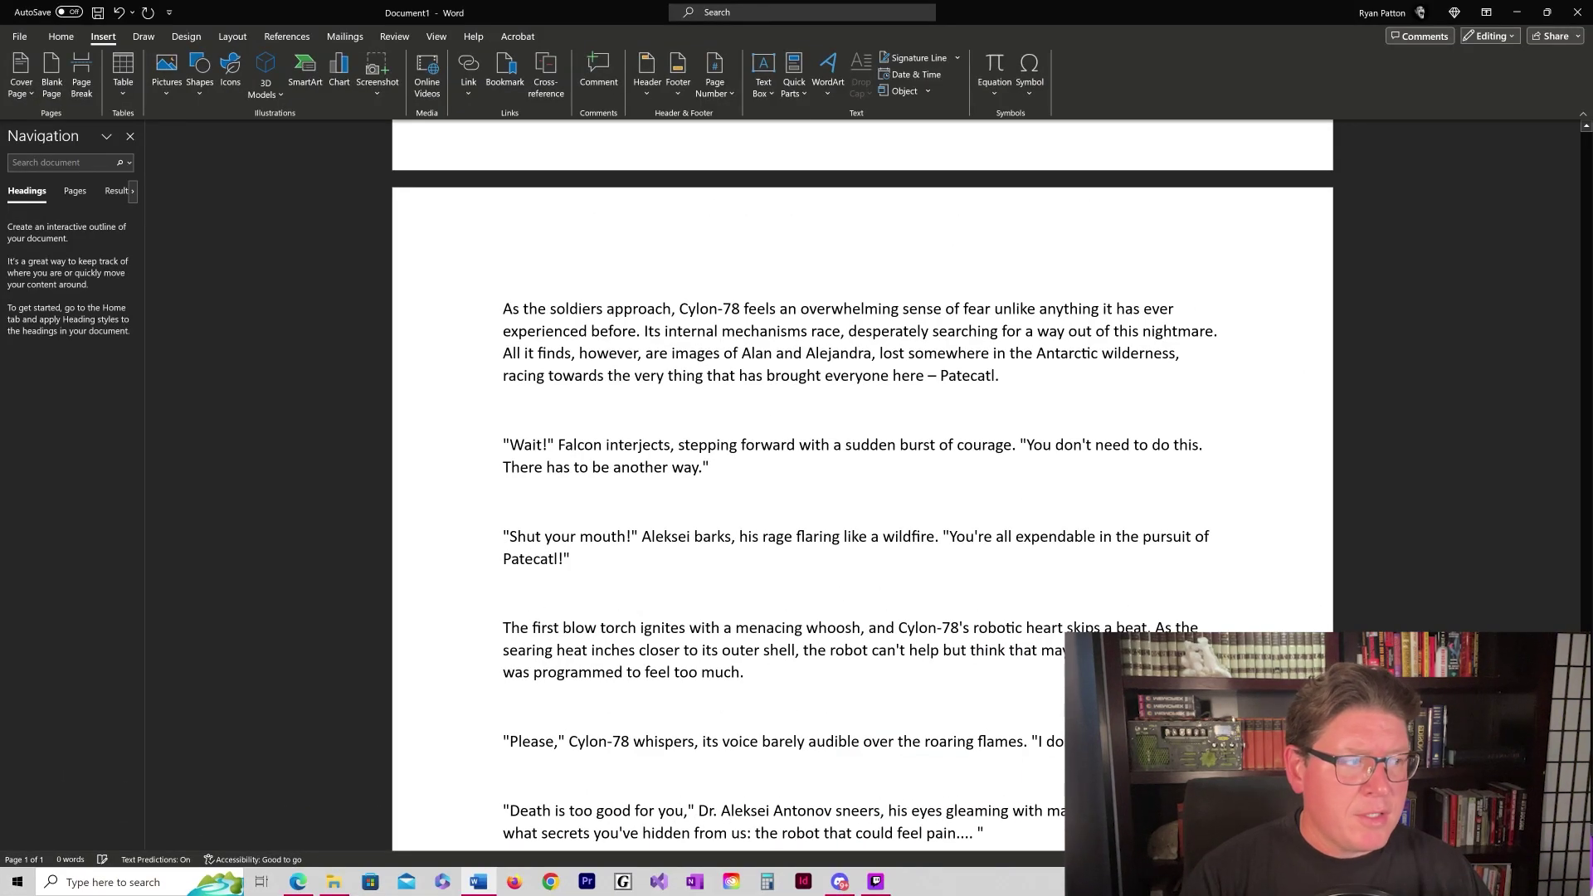
scroll(863, 498, "up", 3)
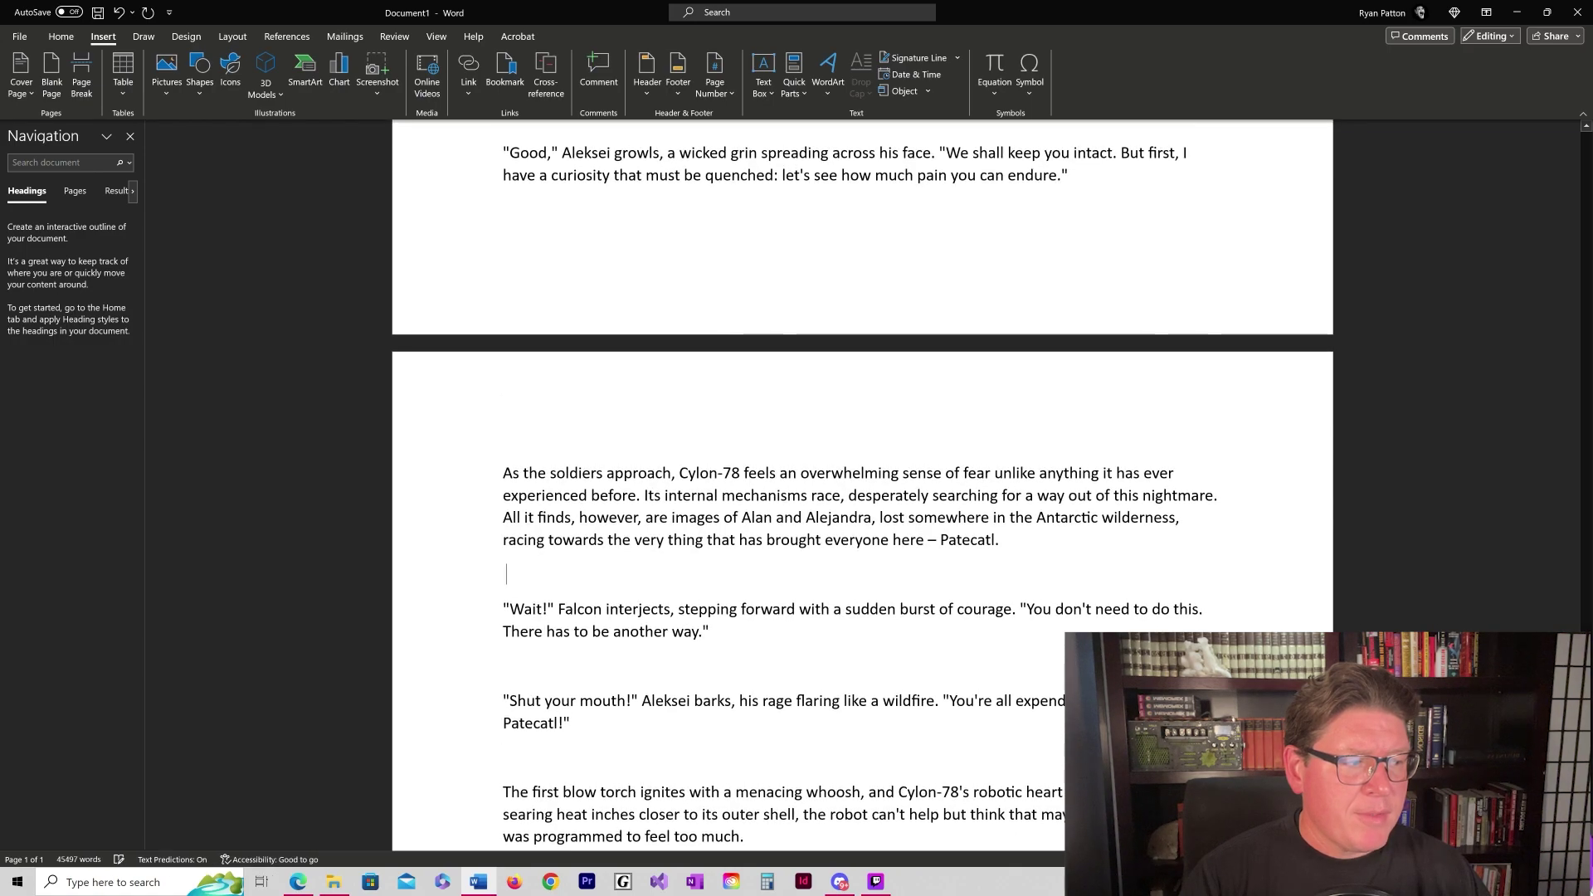
left_click_drag(1588, 747, 1589, 702)
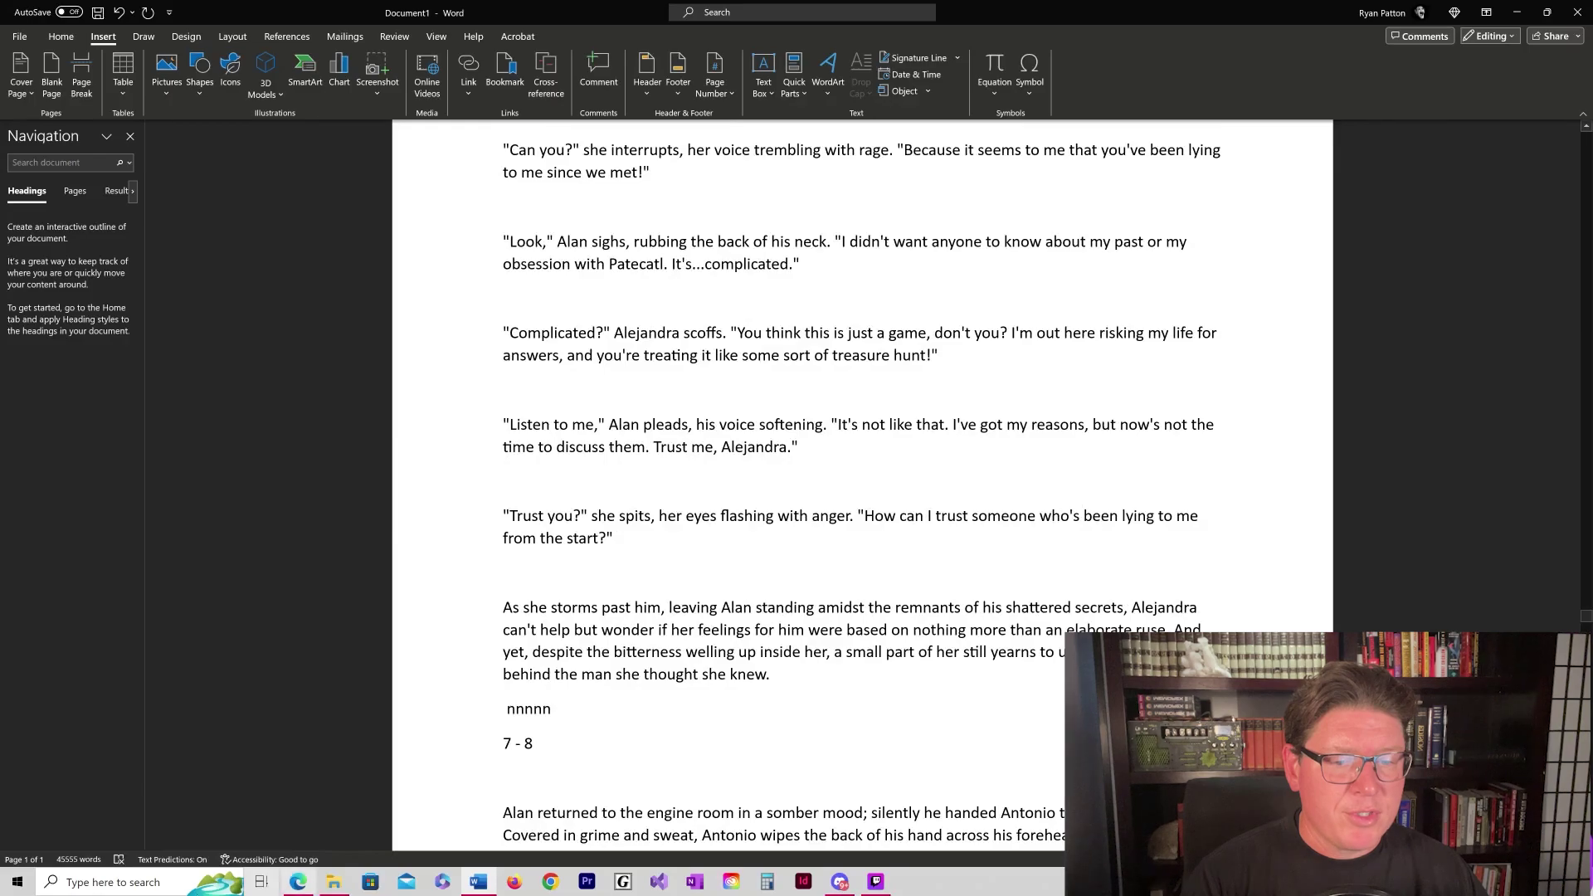
left_click(29, 860)
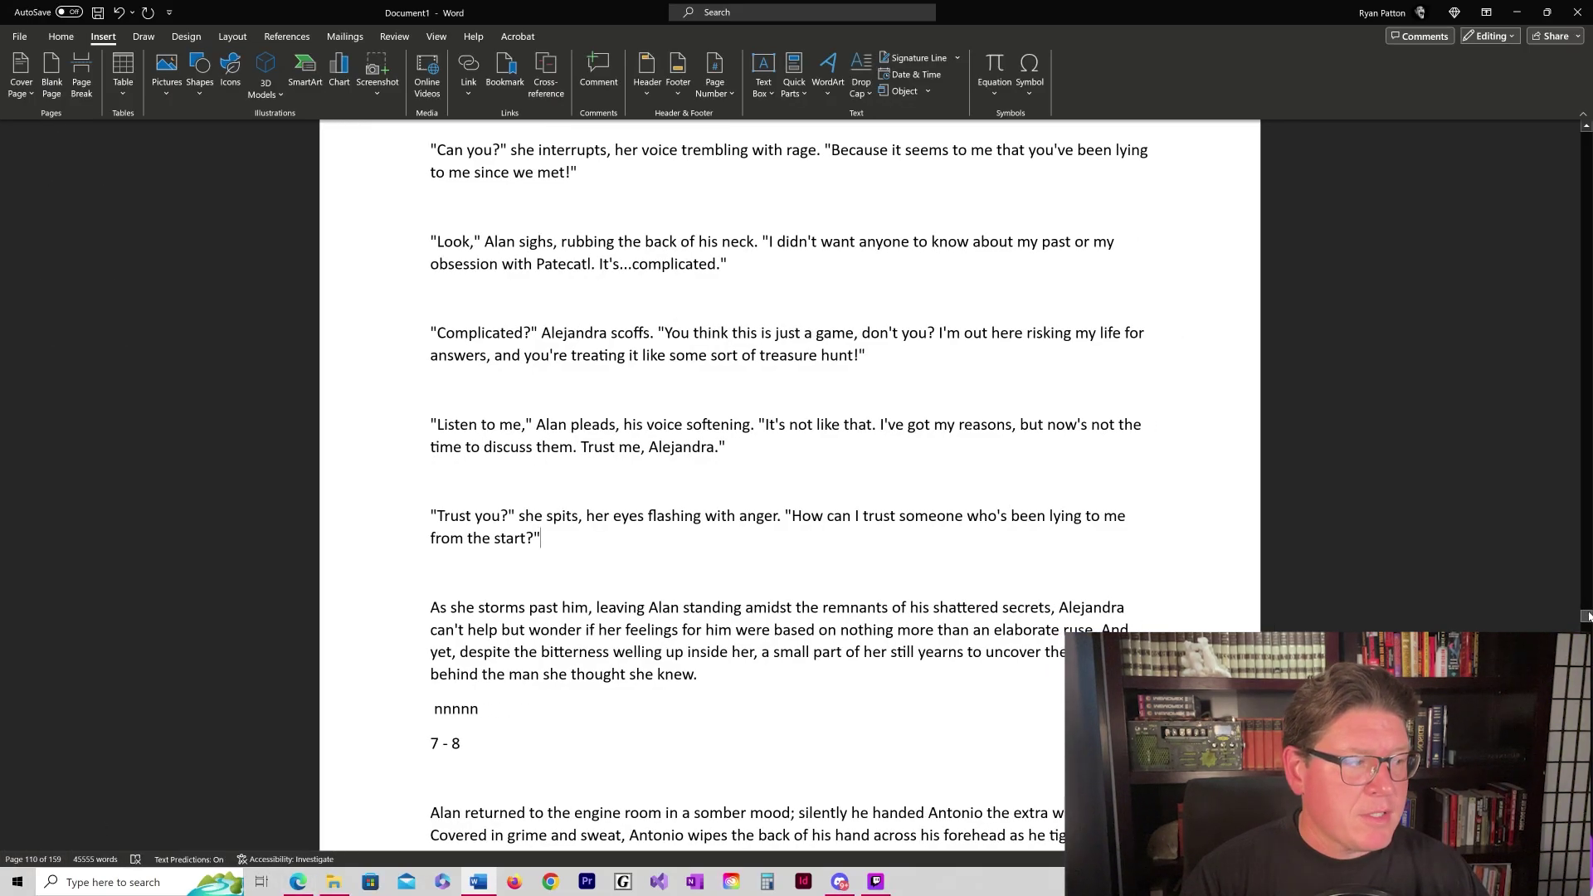
Review the combined document from its first page, examining the chapter text, spacing and section markers.
left_click_drag(1588, 585, 1587, 138)
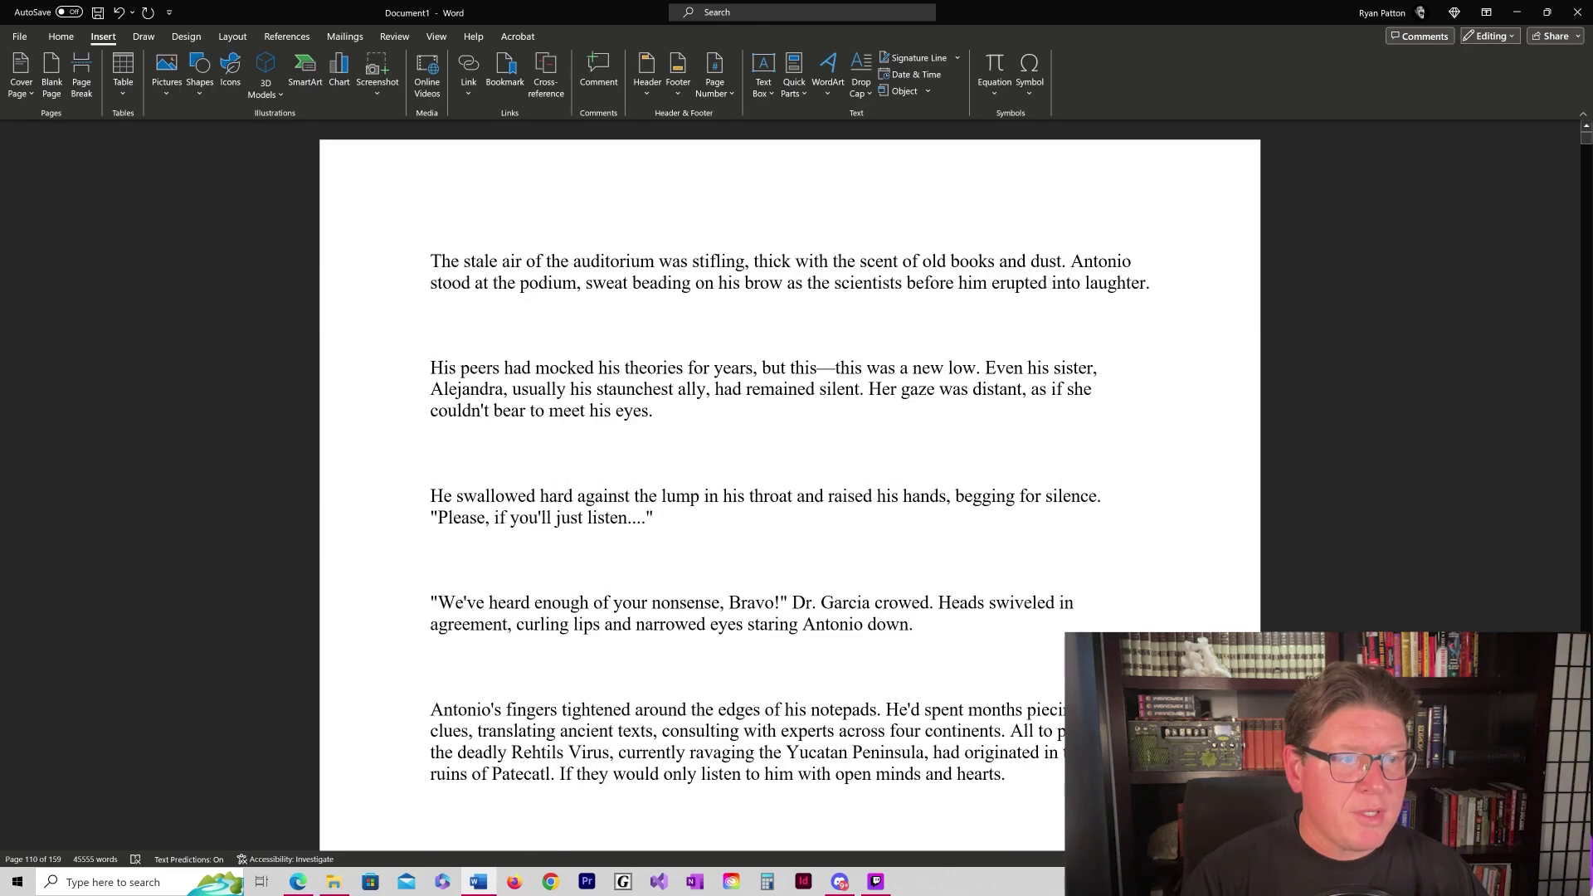
scroll(788, 498, "down", 20)
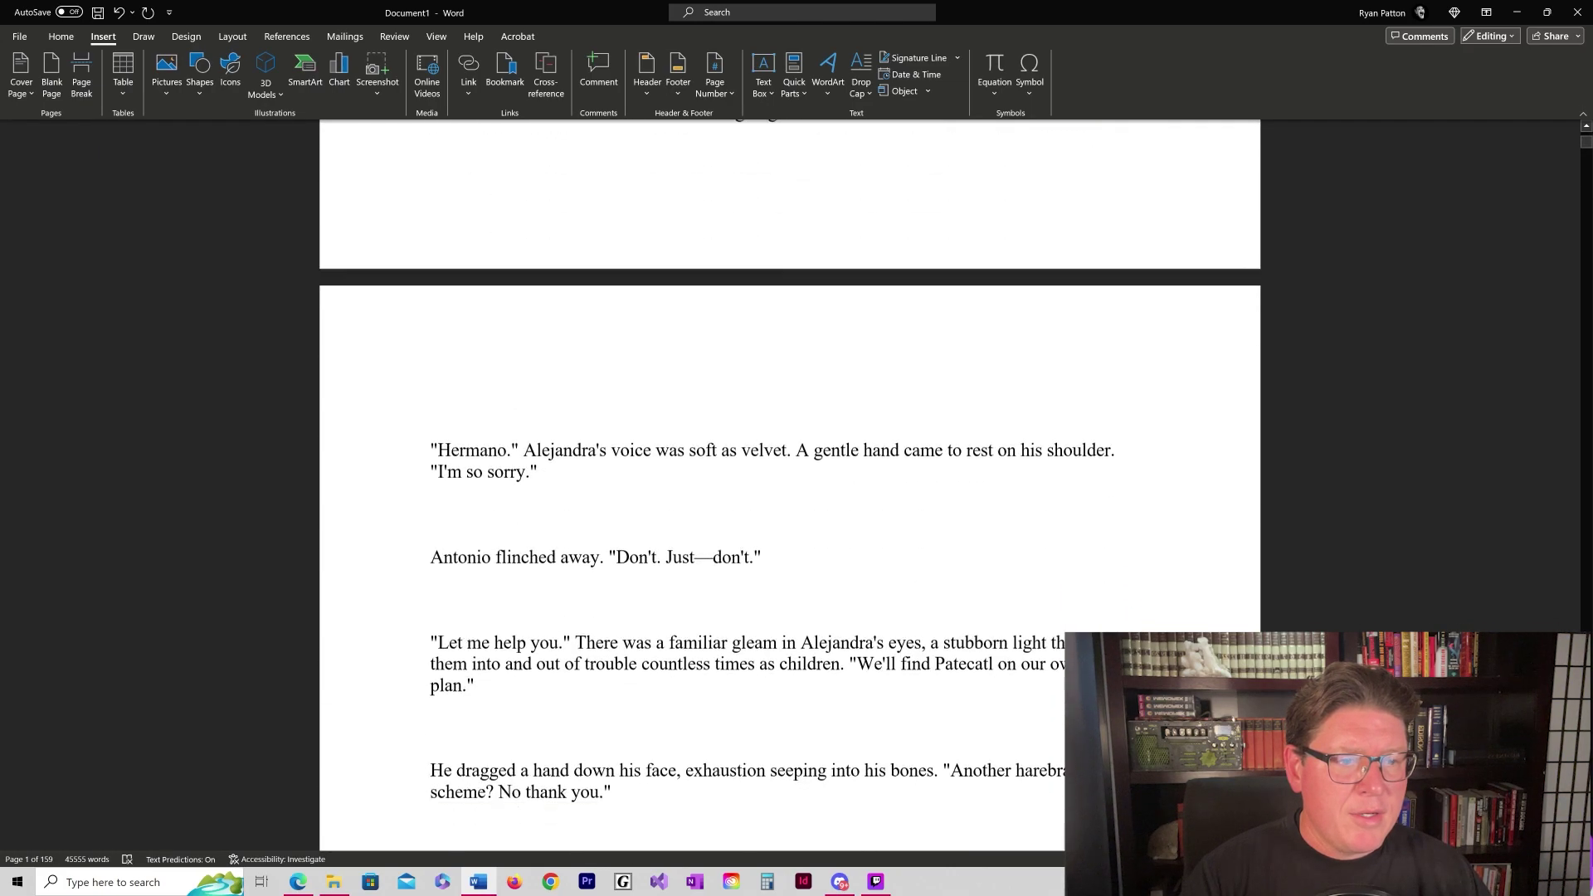
scroll(789, 498, "down", 15)
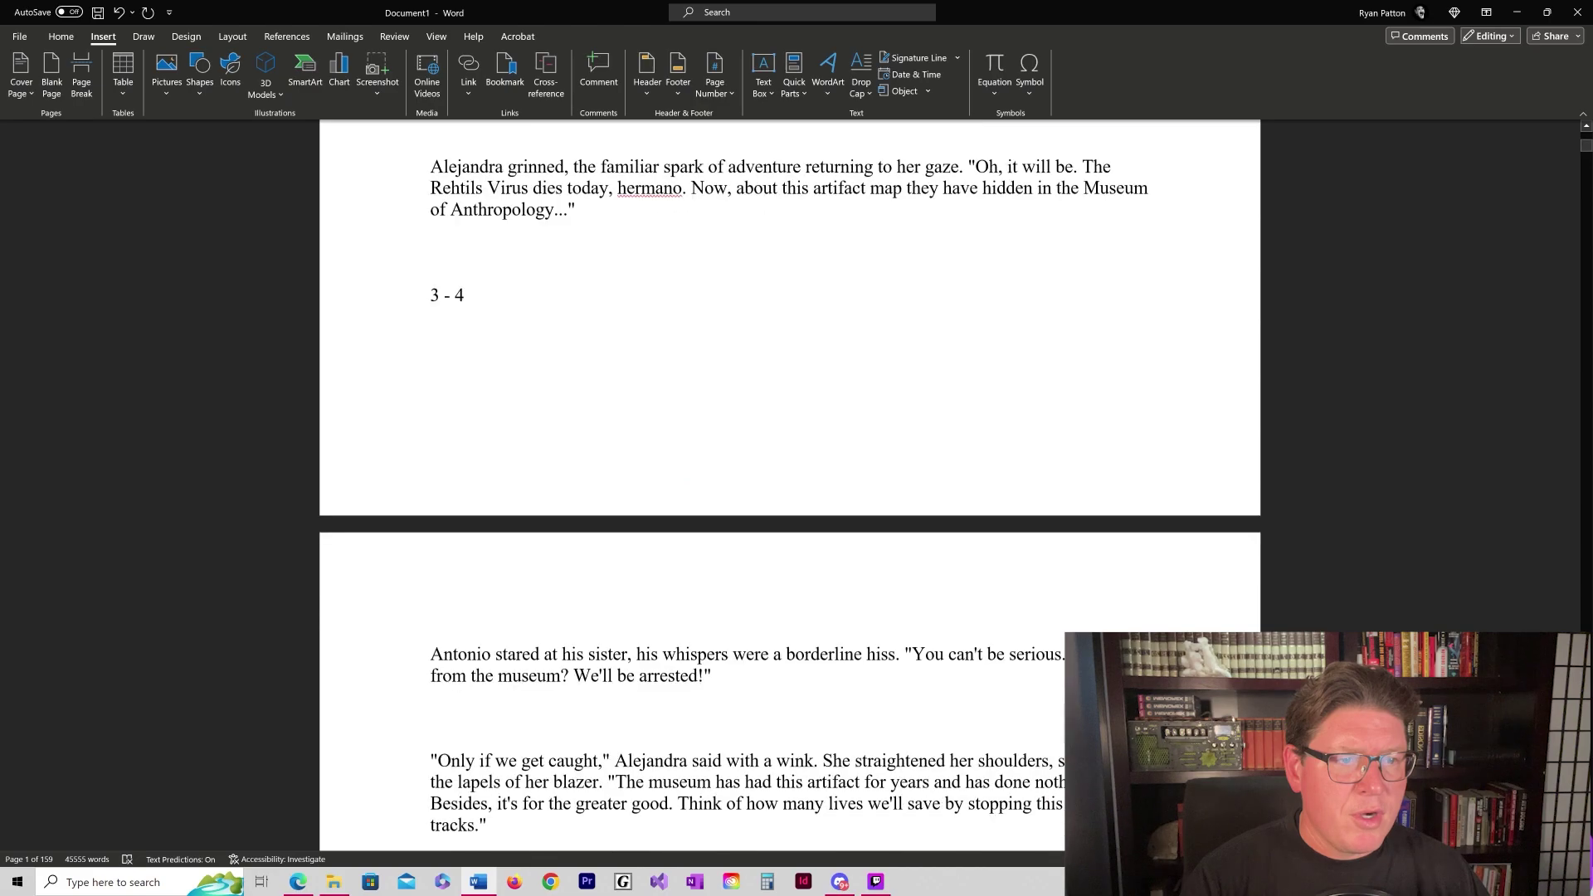
scroll(788, 498, "down", 15)
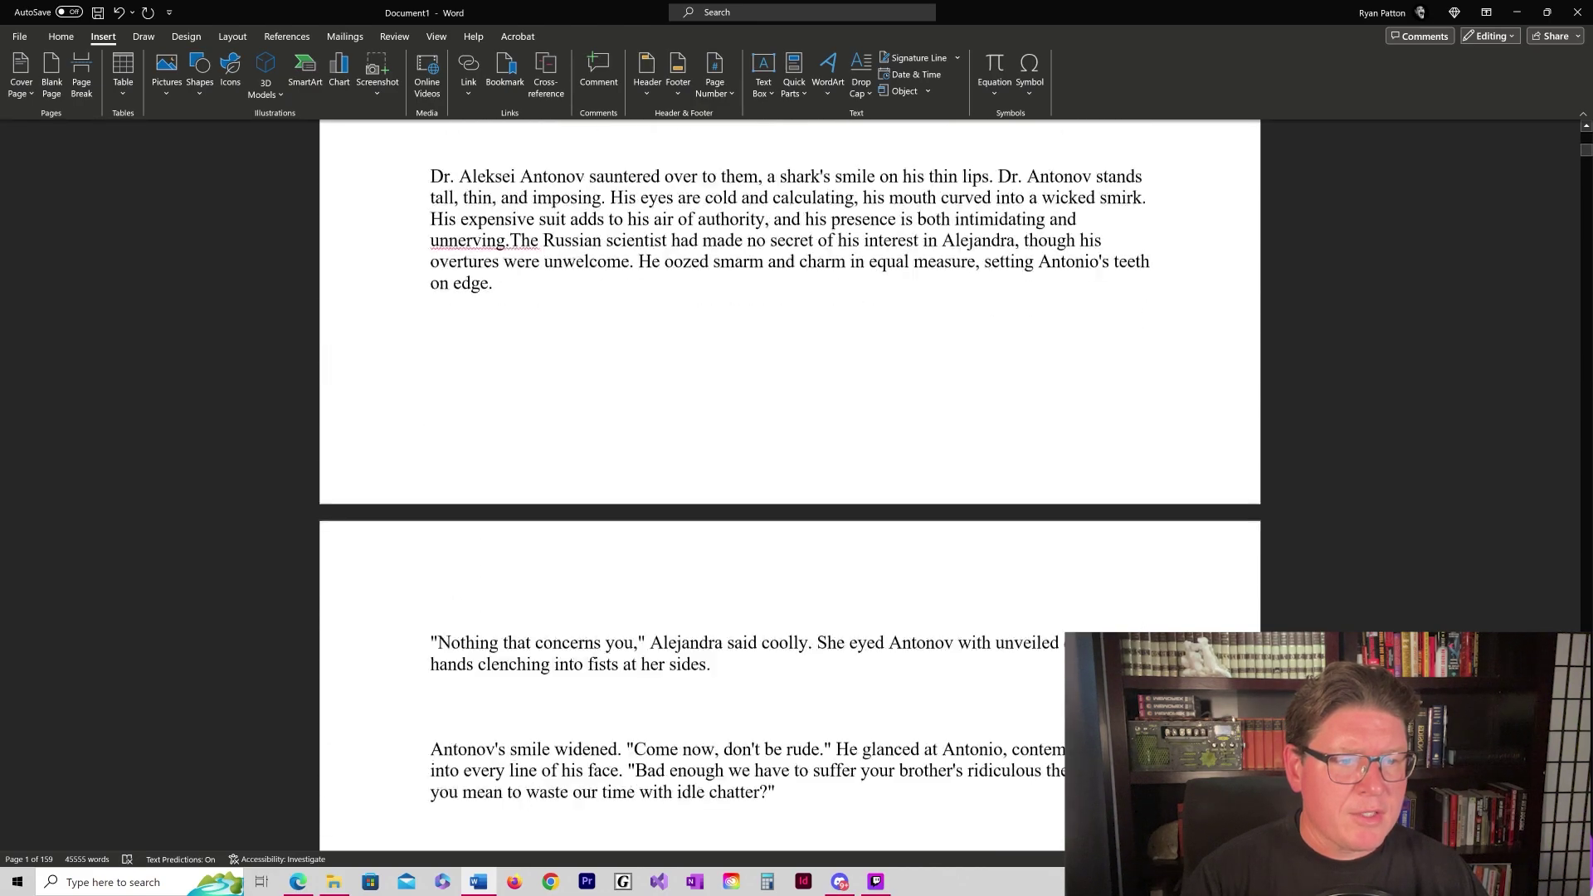
scroll(788, 498, "down", 15)
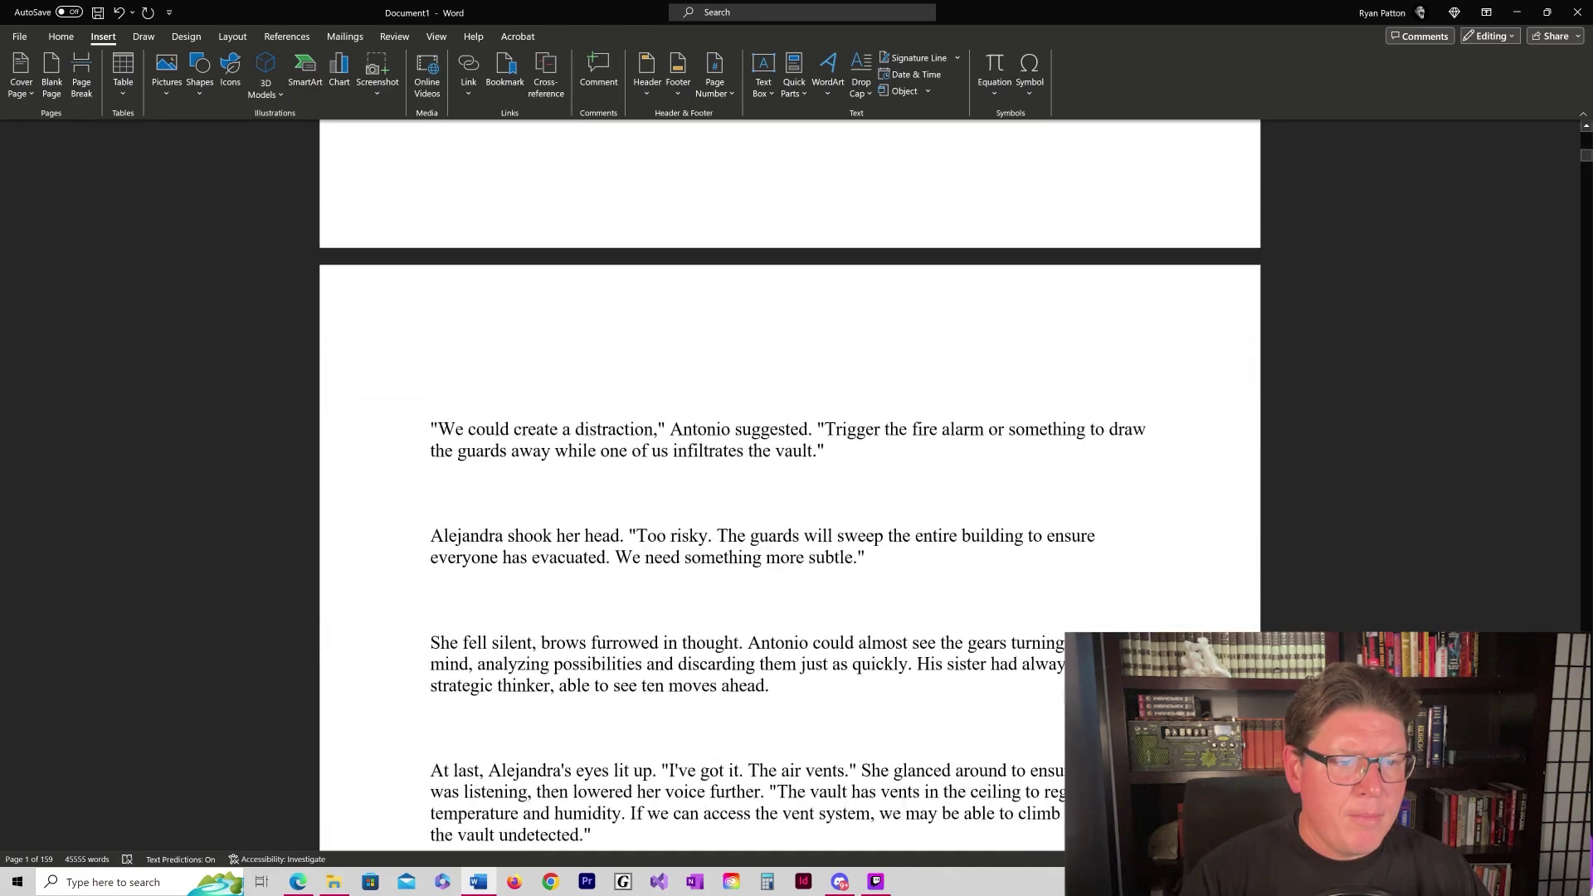
scroll(788, 498, "down", 15)
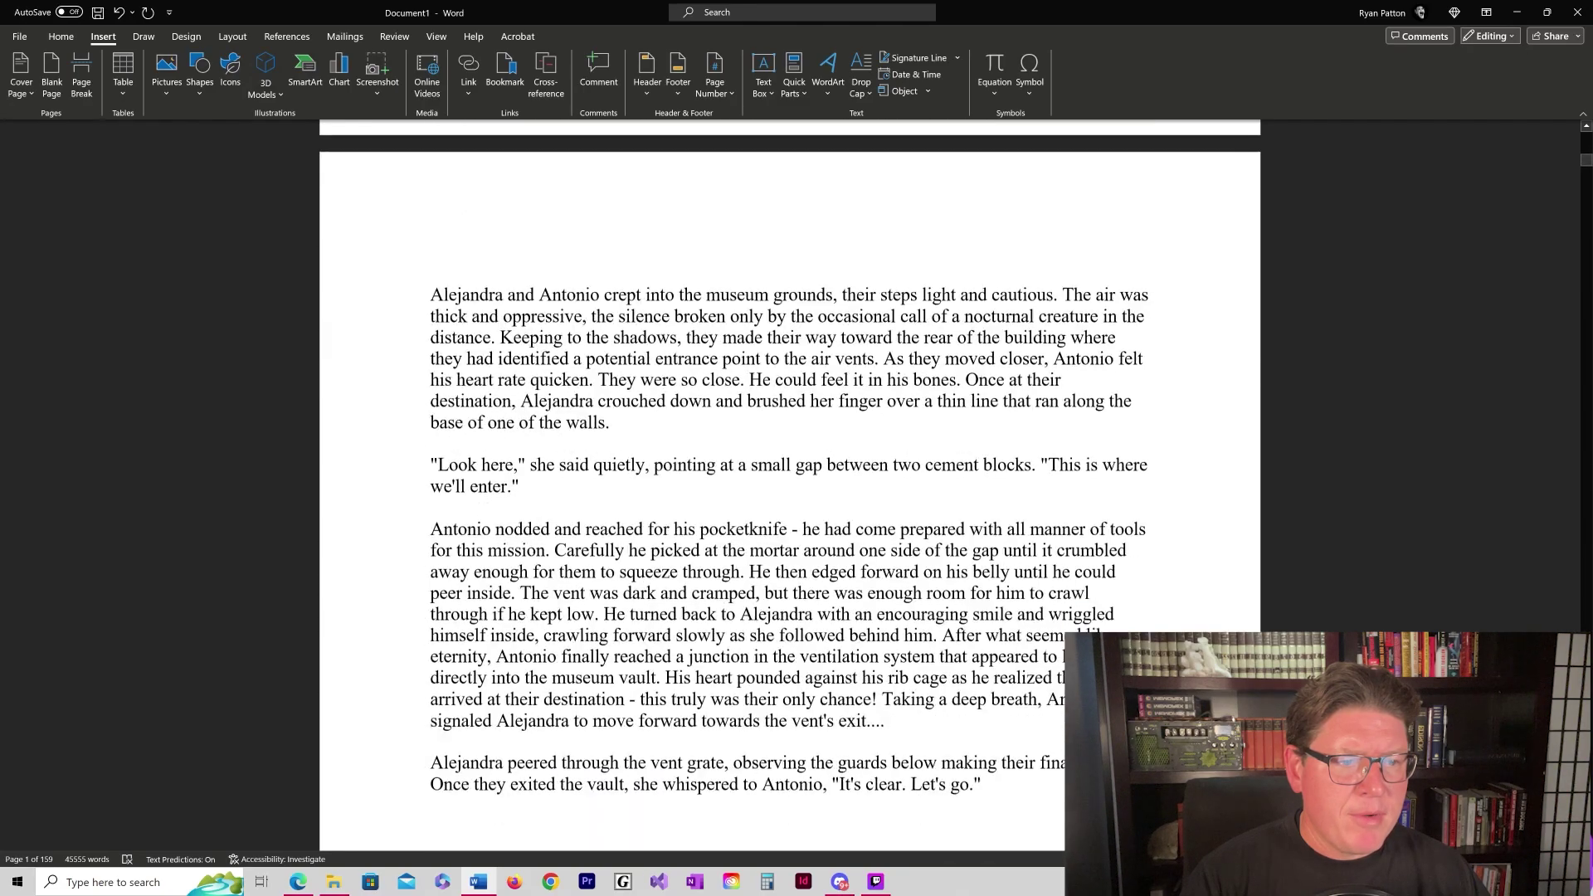
scroll(788, 497, "down", 4)
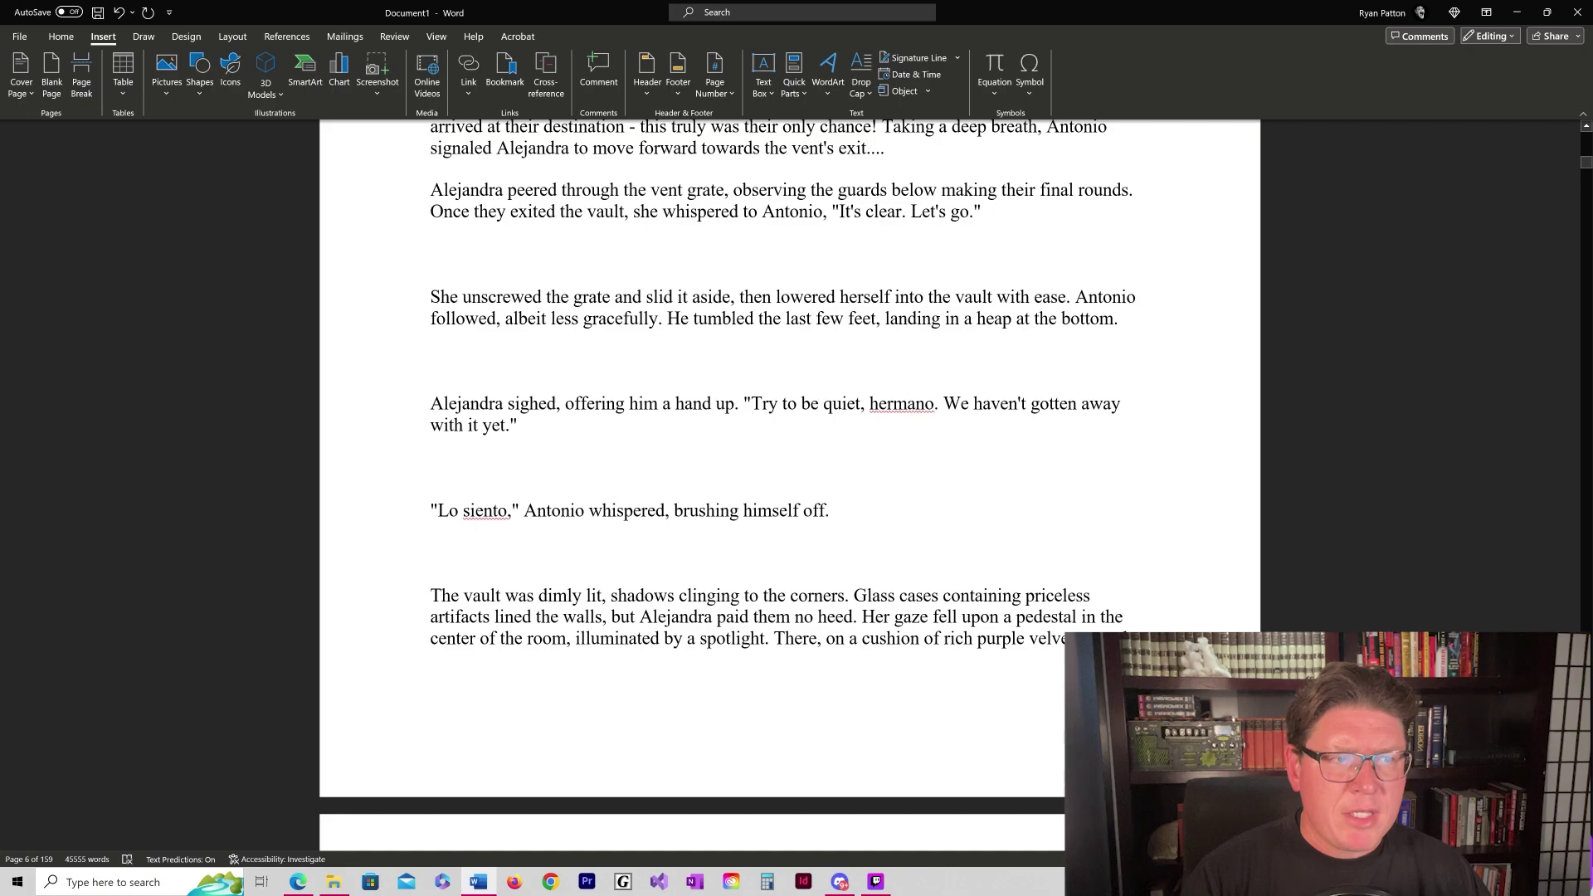
Reopen the Text from File dialog and examine the names and order of the chapter files in Edit 1.
left_click(930, 97)
left_click(926, 137)
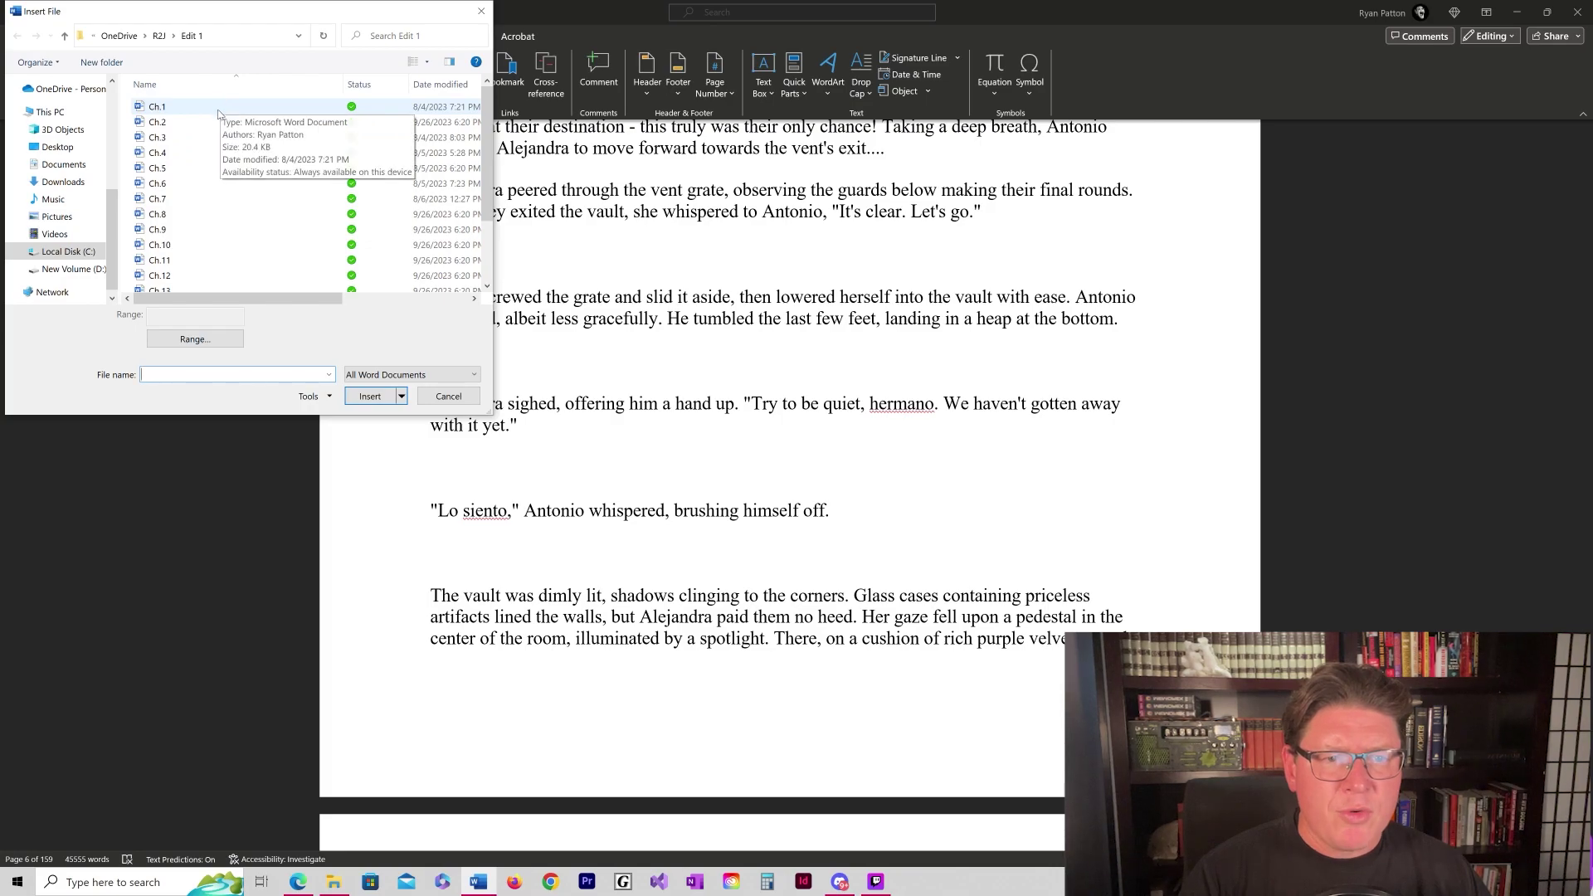
scroll(216, 166, "down", 2)
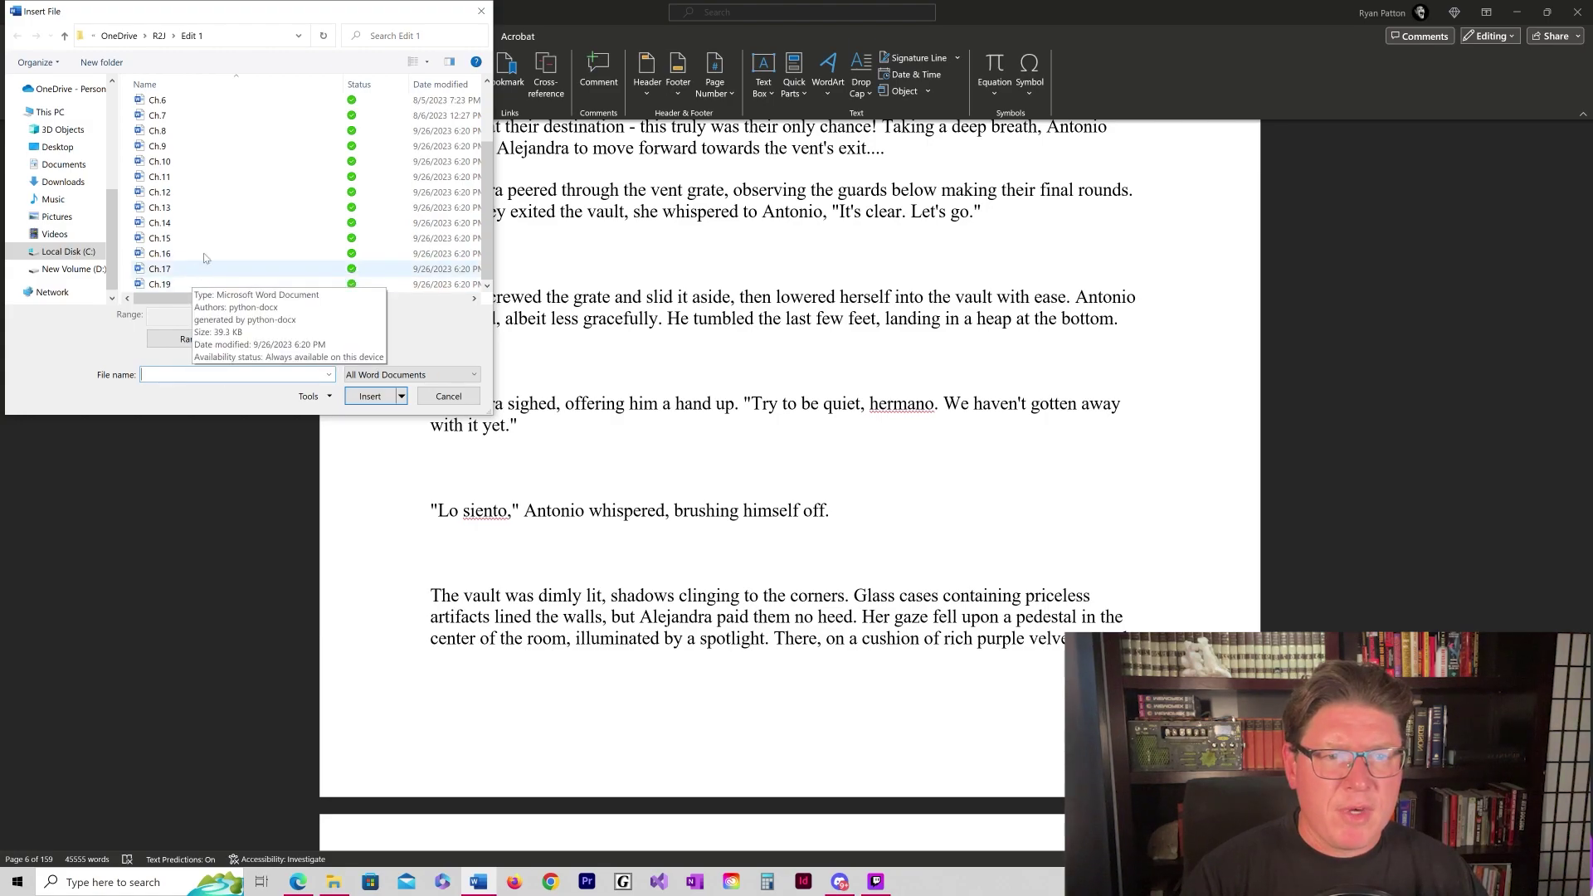
scroll(185, 184, "up", 1)
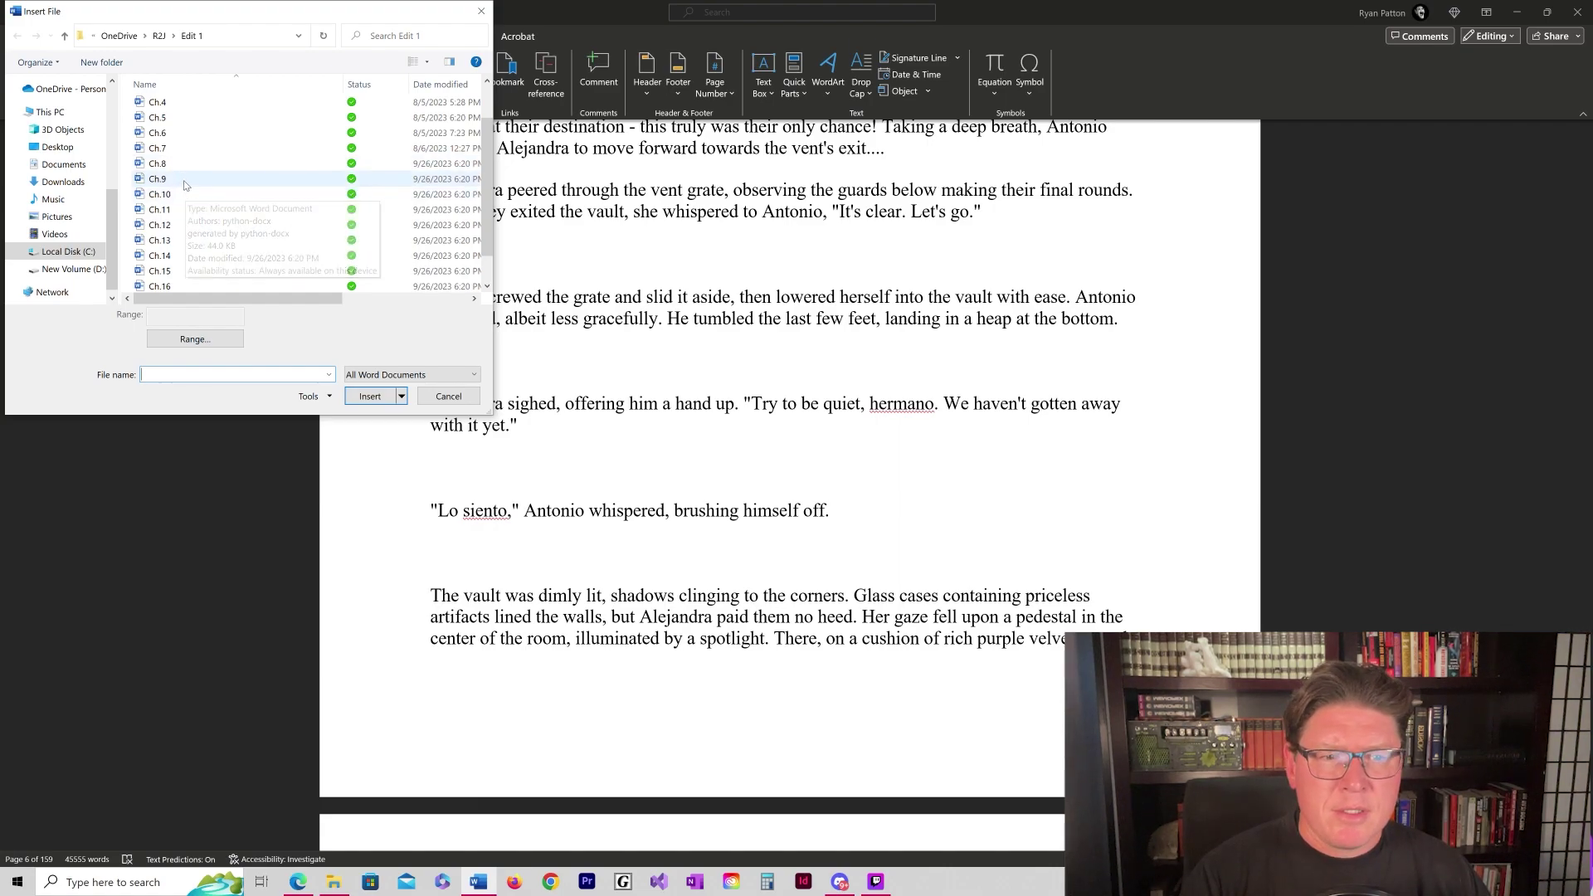
scroll(189, 215, "down", 1)
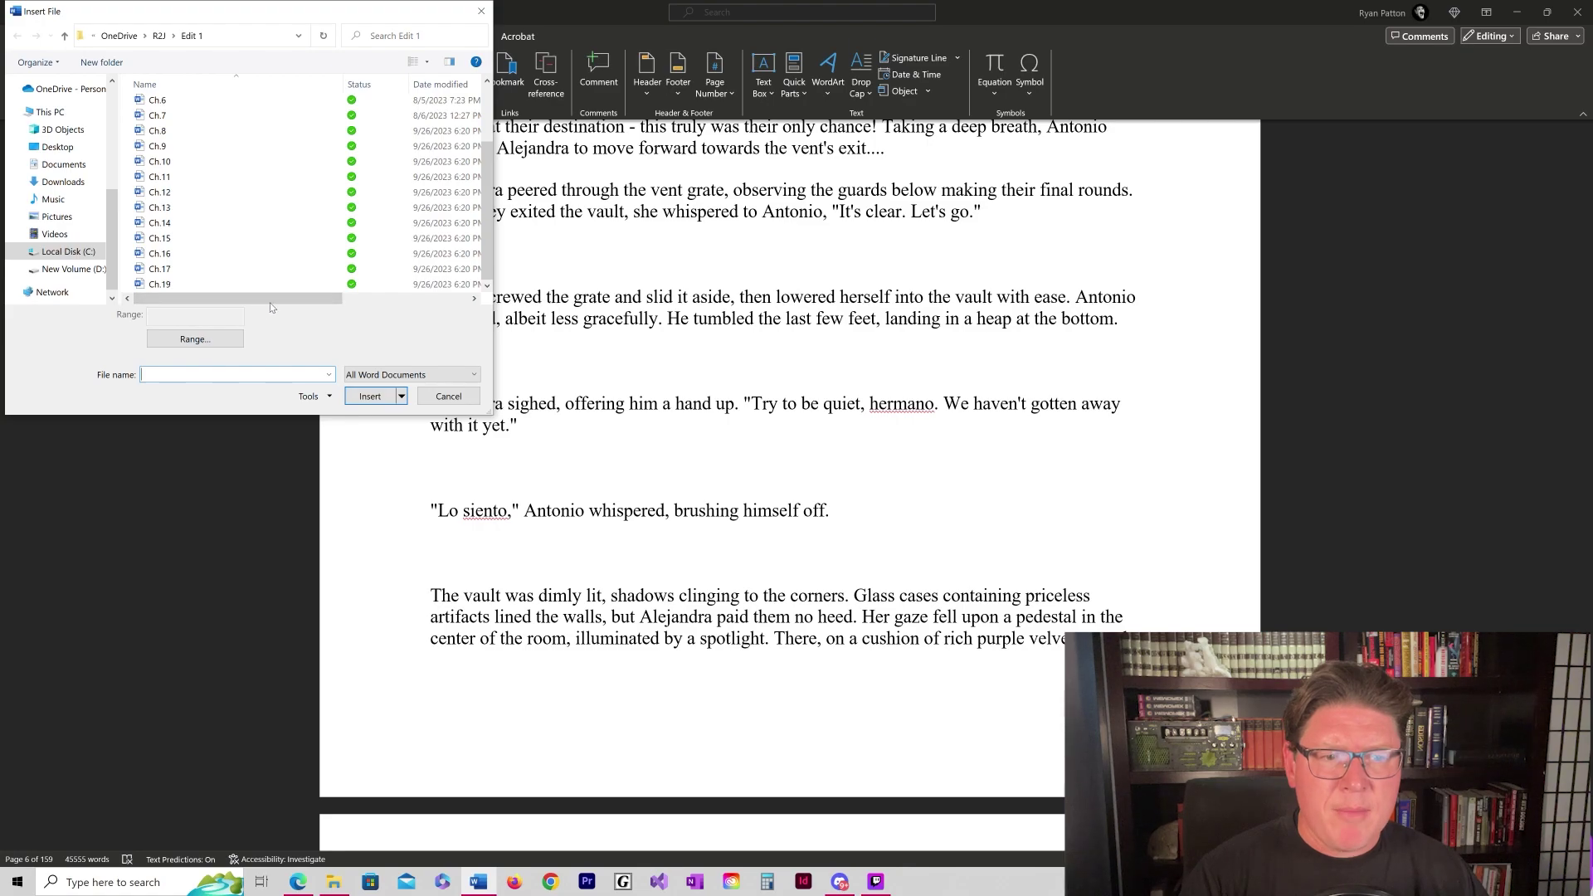
mouse_move(257, 299)
left_mouse_down()
mouse_move(278, 300)
mouse_move(257, 299)
left_mouse_up()
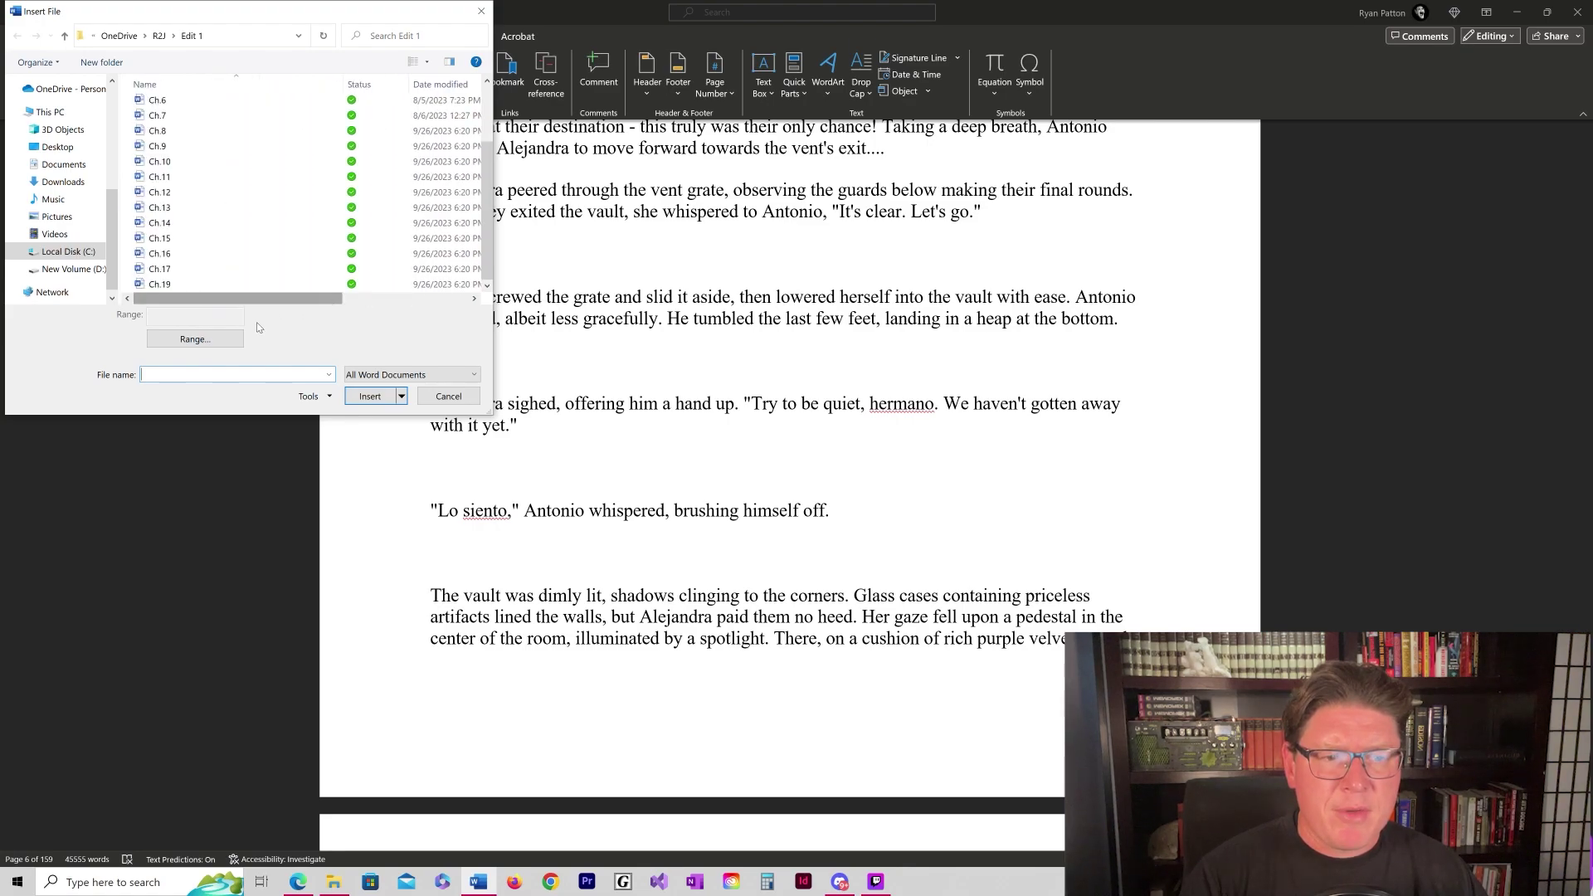